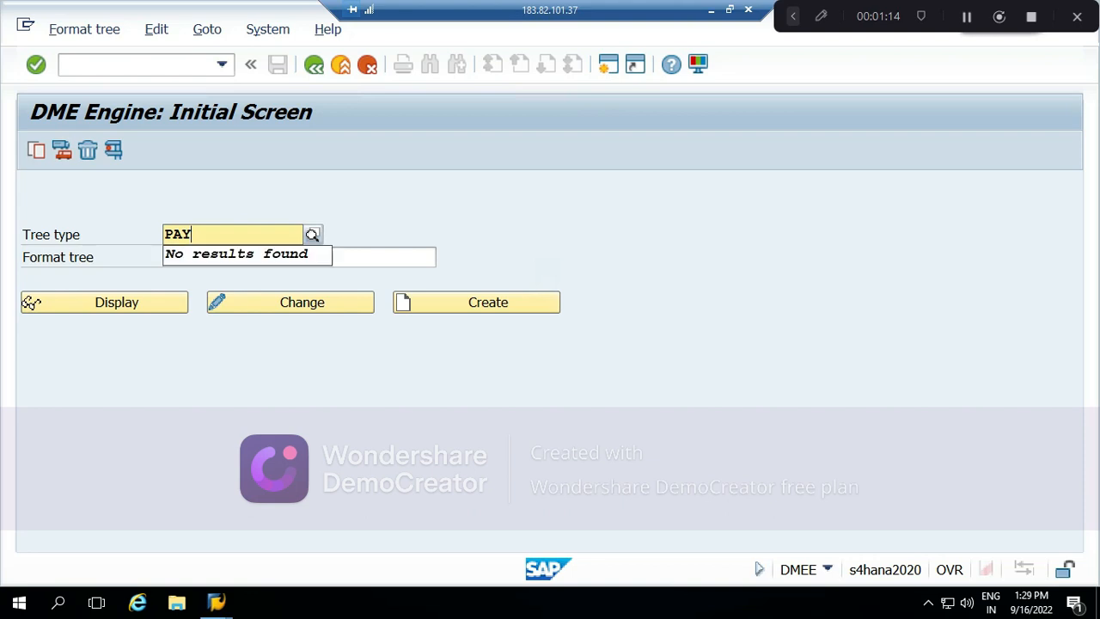
Step: Display format tree BE_CGI_XML_CT of tree type PAYM in the DMEEX transaction and return to its initial screen
type("M")
left_click(405, 261)
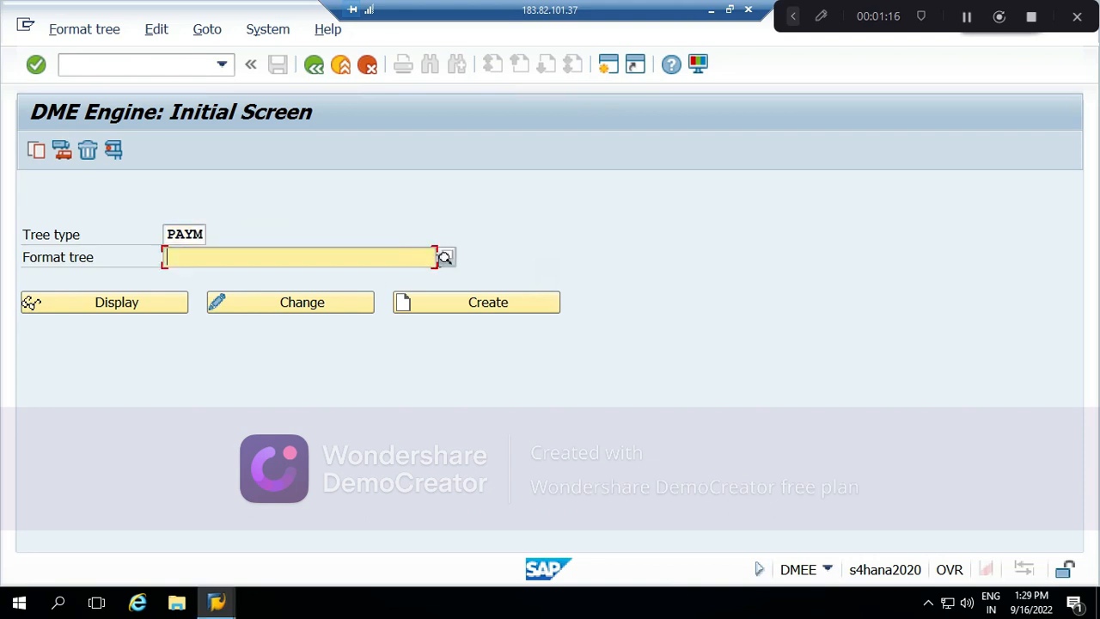
left_click(363, 256)
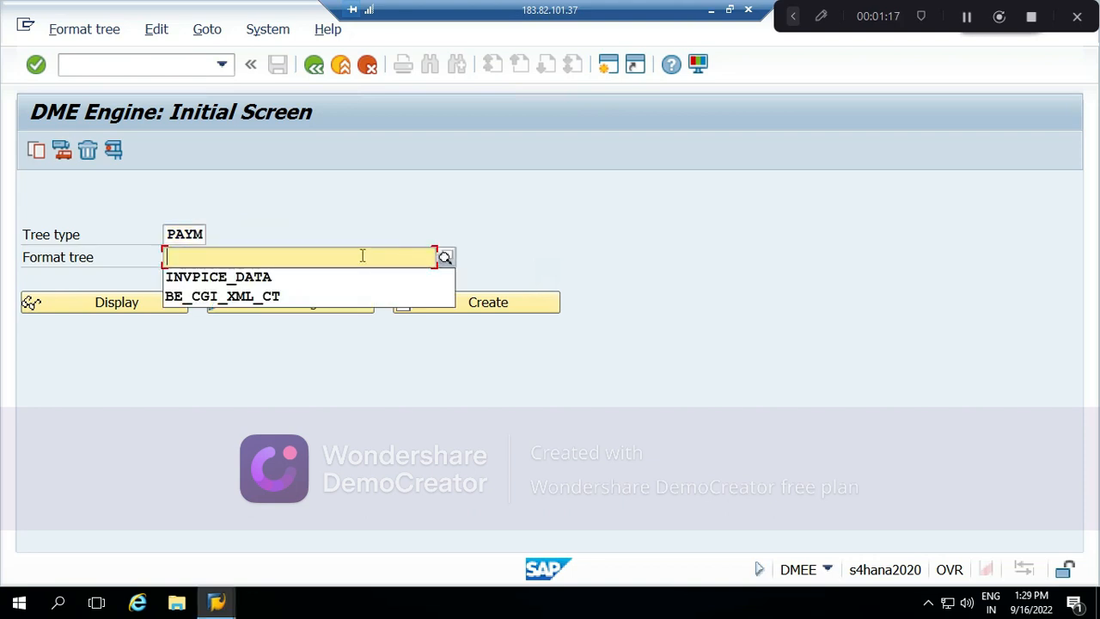
left_click(311, 292)
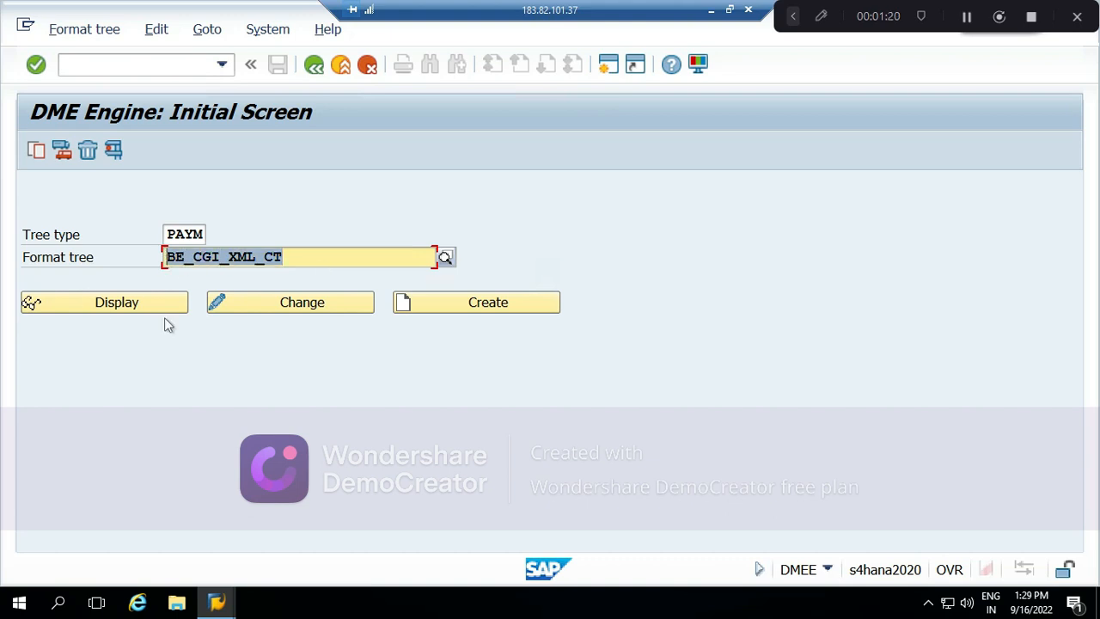
left_click(142, 301)
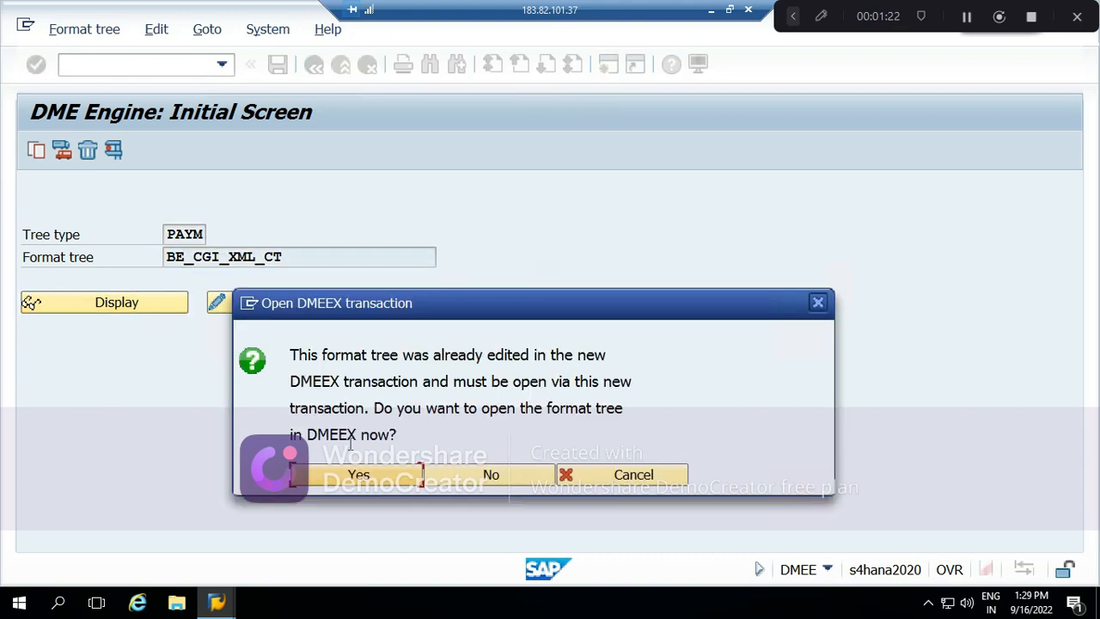
left_click(354, 478)
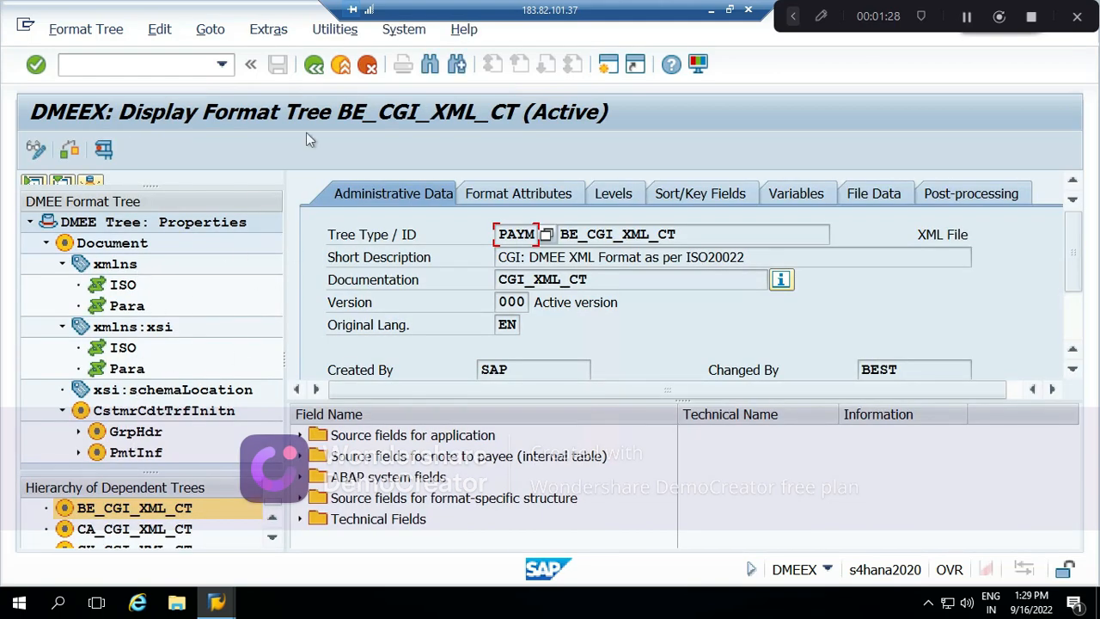
left_click(316, 67)
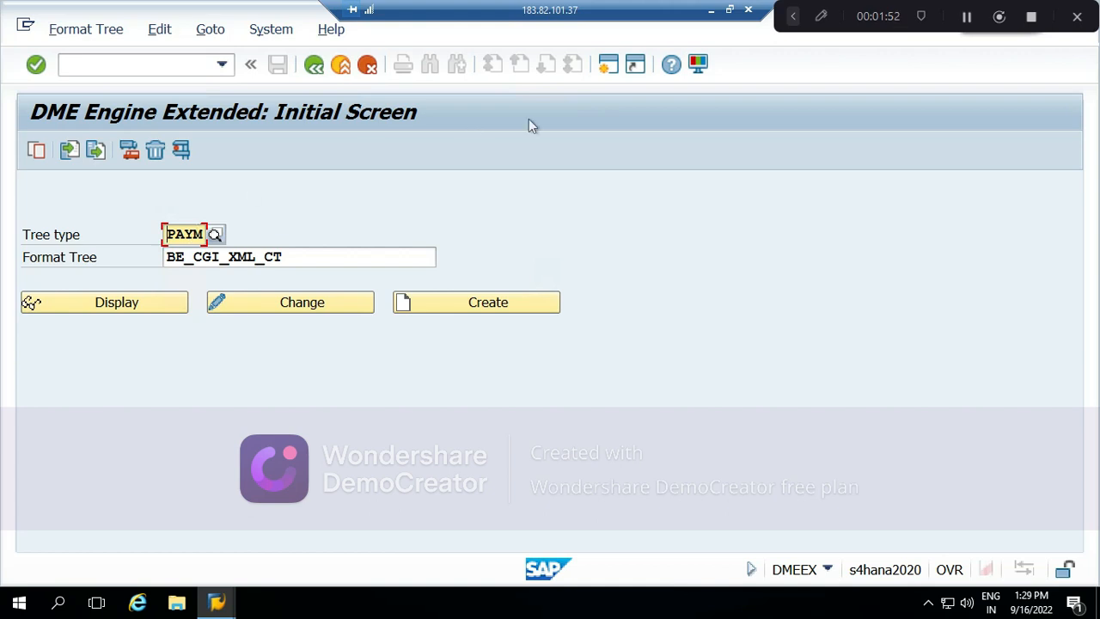
Step: Open table view maintenance with transaction SM30 in a new session
left_click(608, 67)
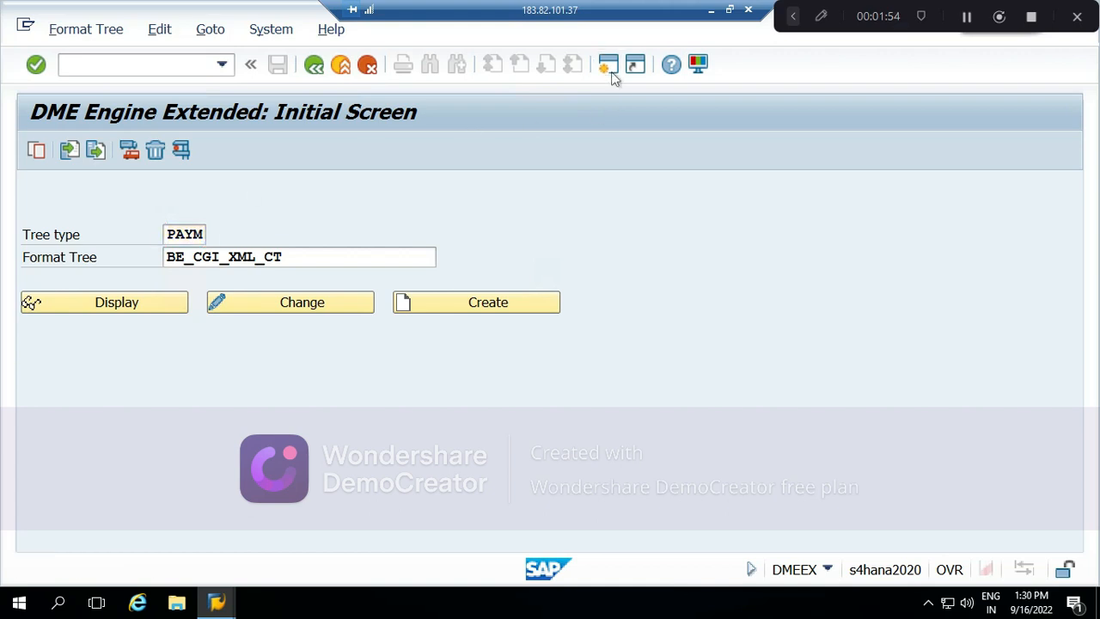
type("S")
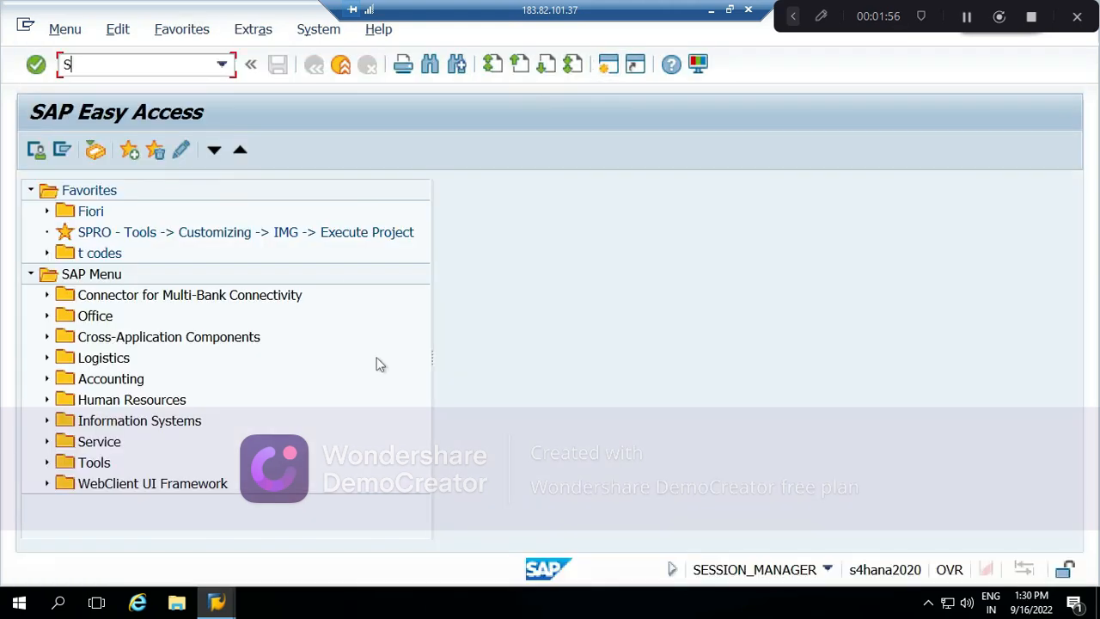
type("M30")
key("Return")
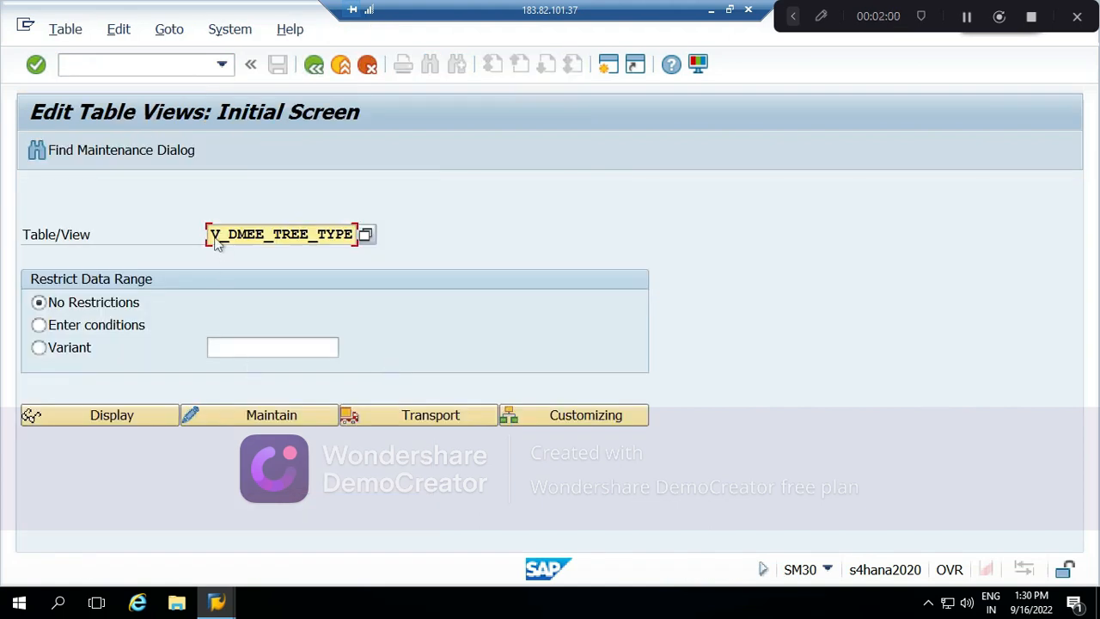
Step: Display the view V_DMEE_TREE_TYPE, locate the entry for tree type PAYM, and return to the initial screen
left_click_drag(211, 234, 386, 224)
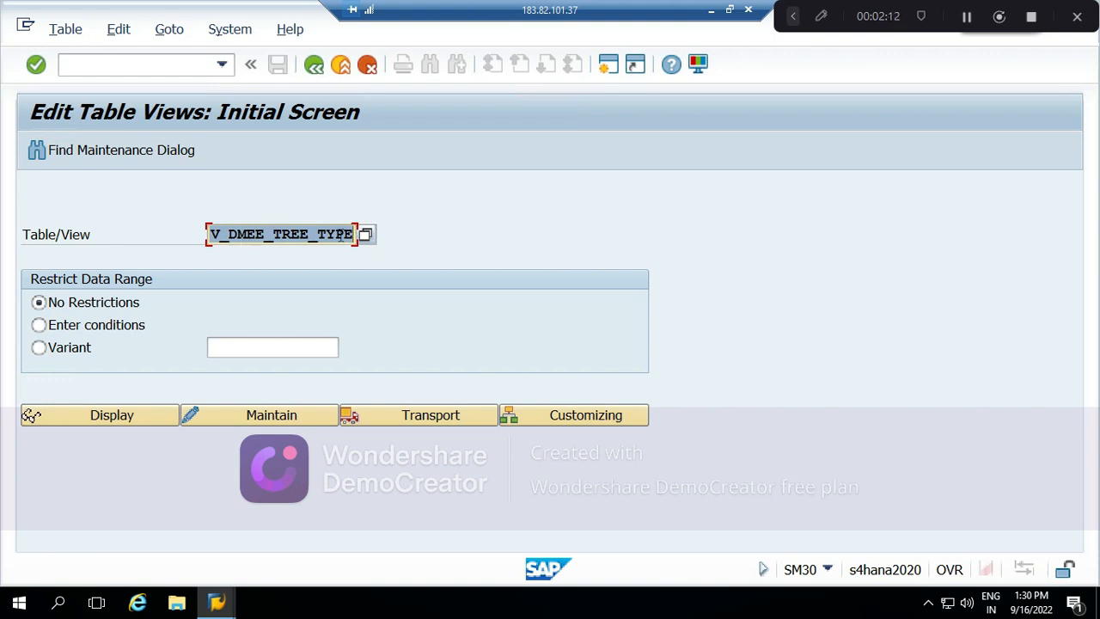
left_click(129, 416)
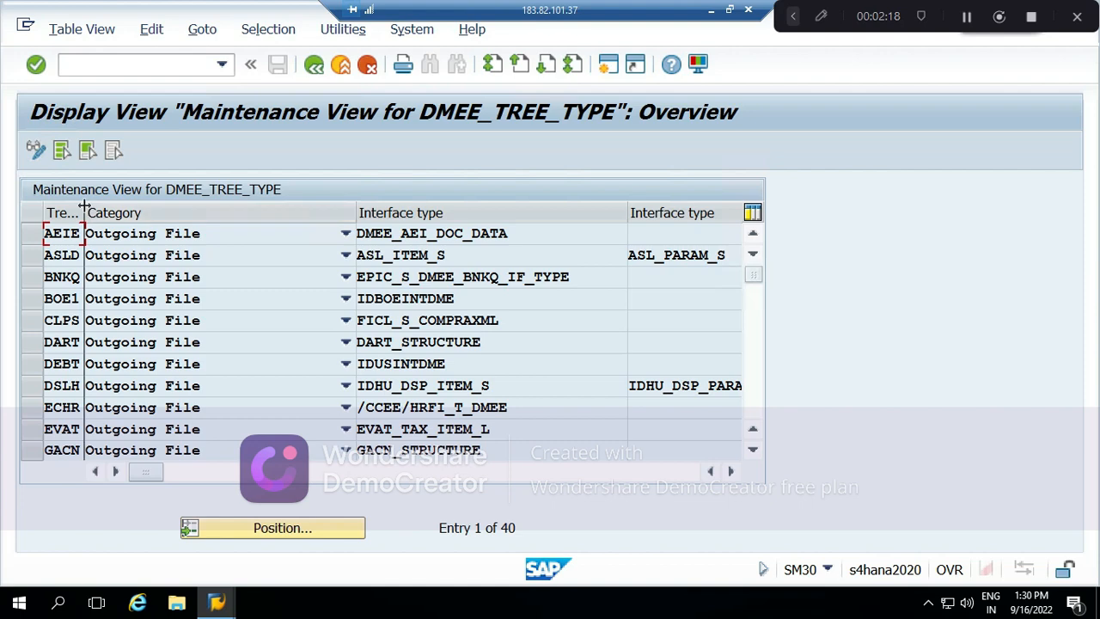
left_click_drag(112, 210, 115, 215)
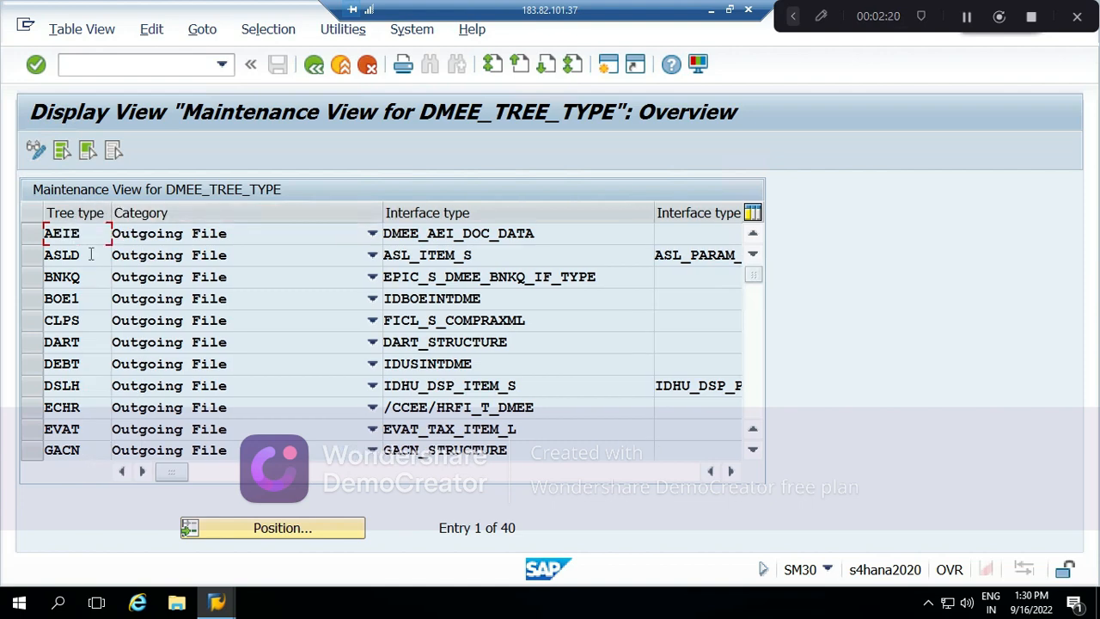
left_click(287, 529)
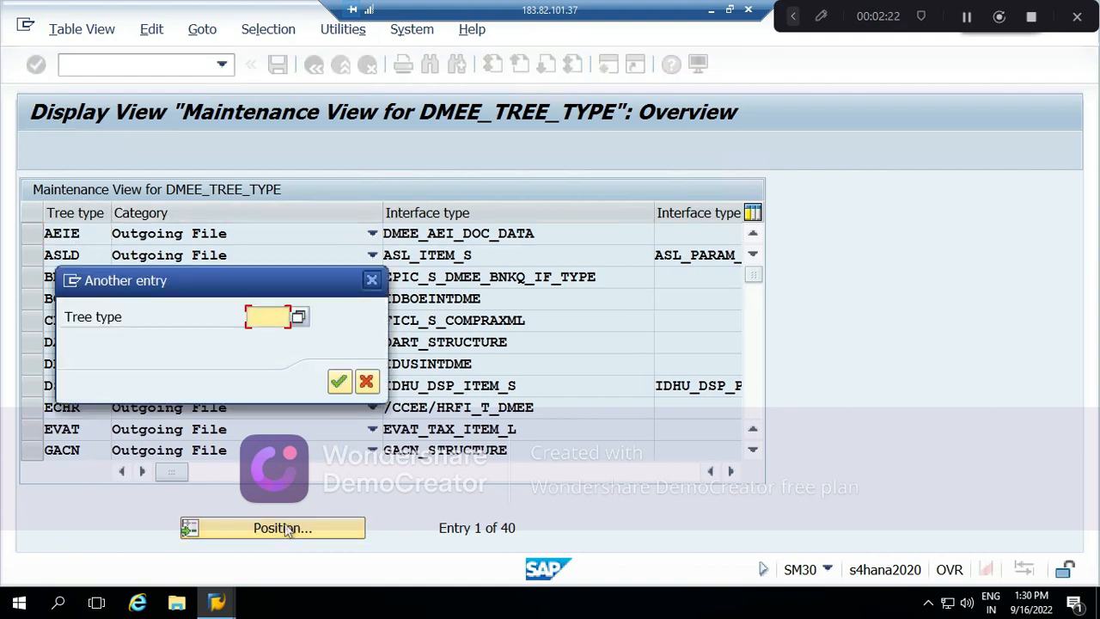
type("PAYM")
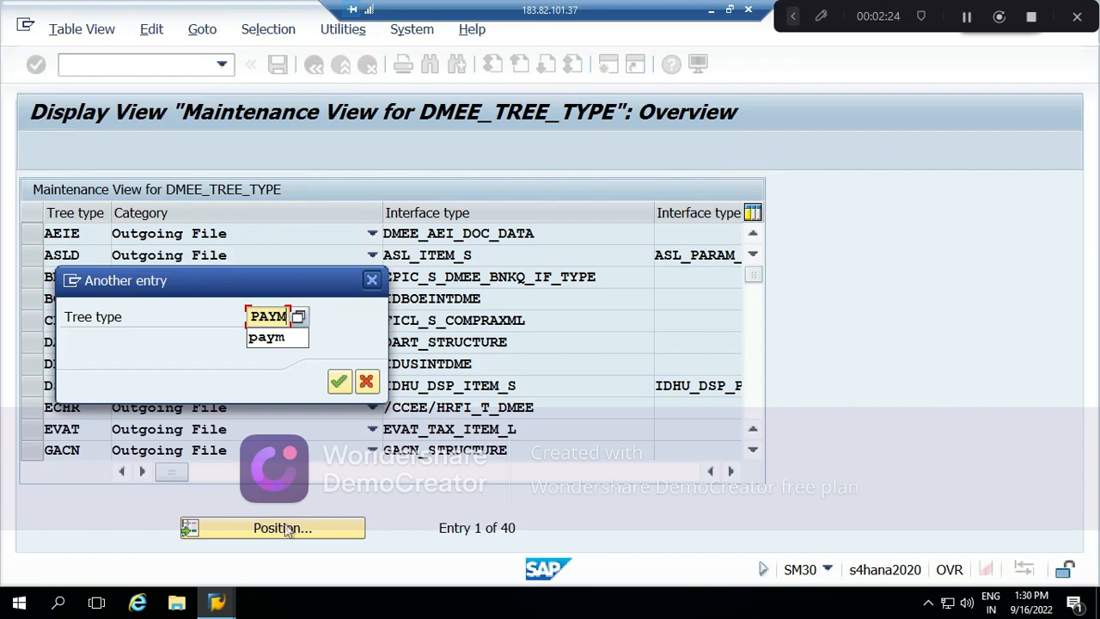
left_click(337, 381)
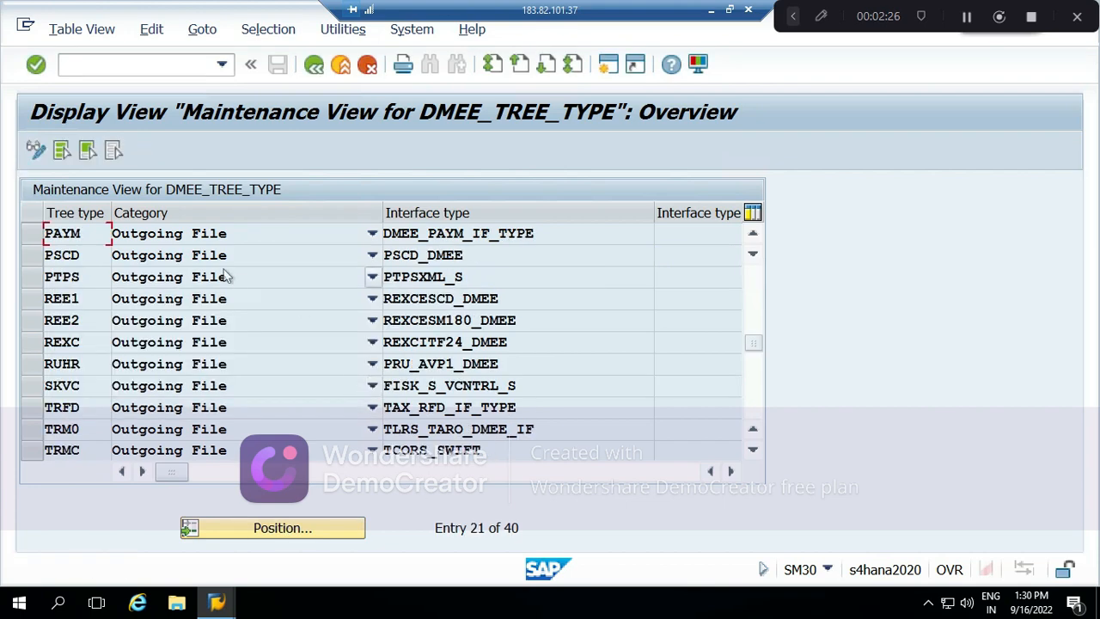
left_click_drag(85, 233, 46, 239)
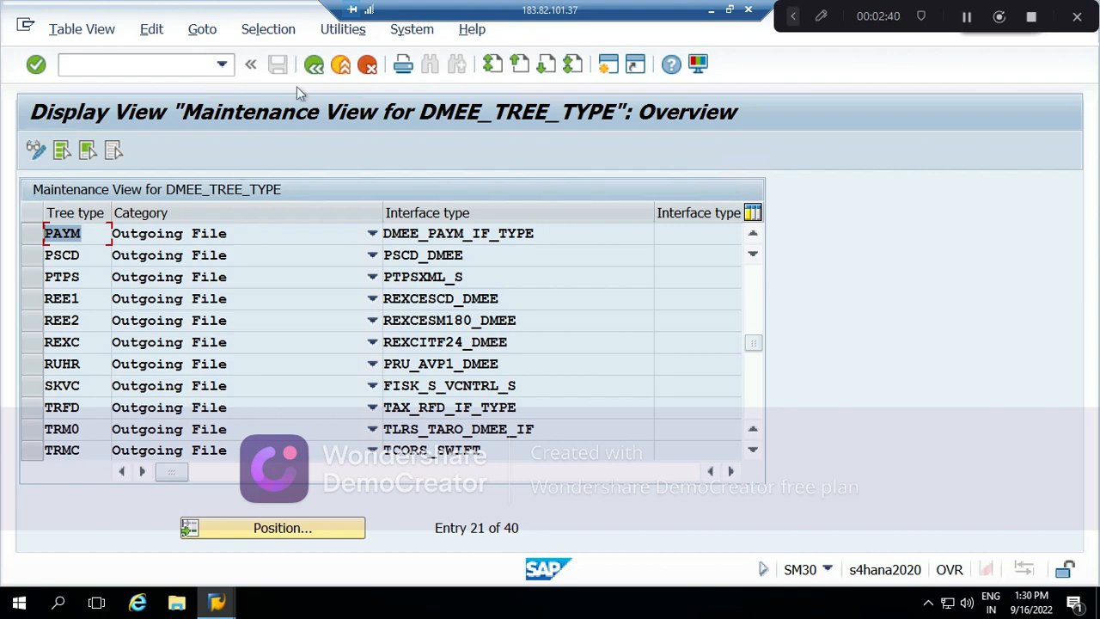
left_click(315, 66)
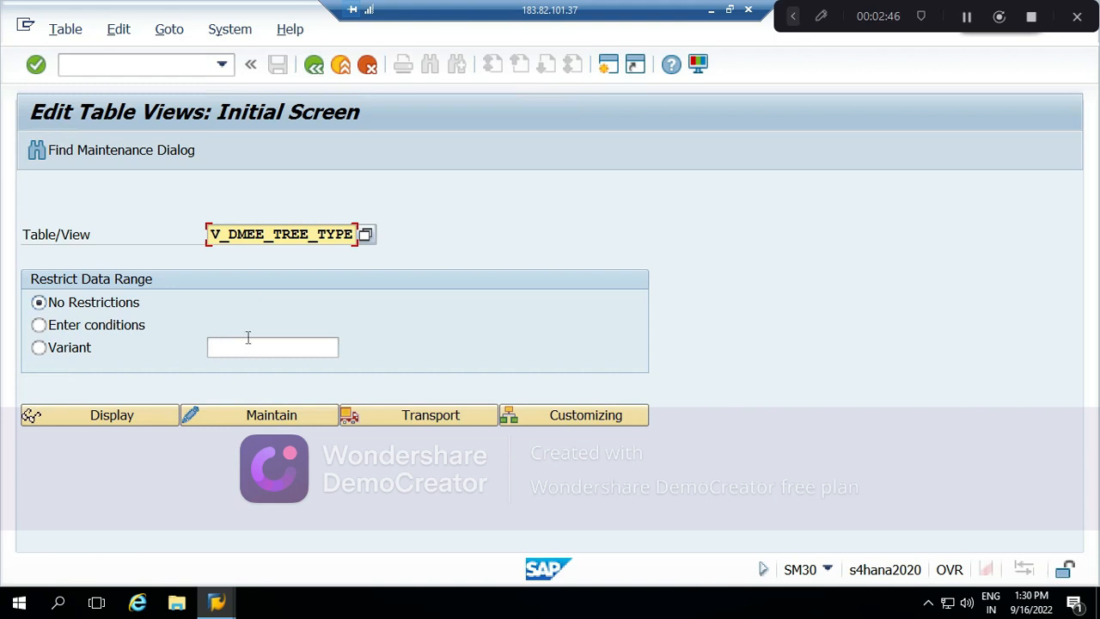
Step: Start maintaining the view V_DMEE_TREE_TYPE and read the detailed help for the cross-client caution
left_click(280, 416)
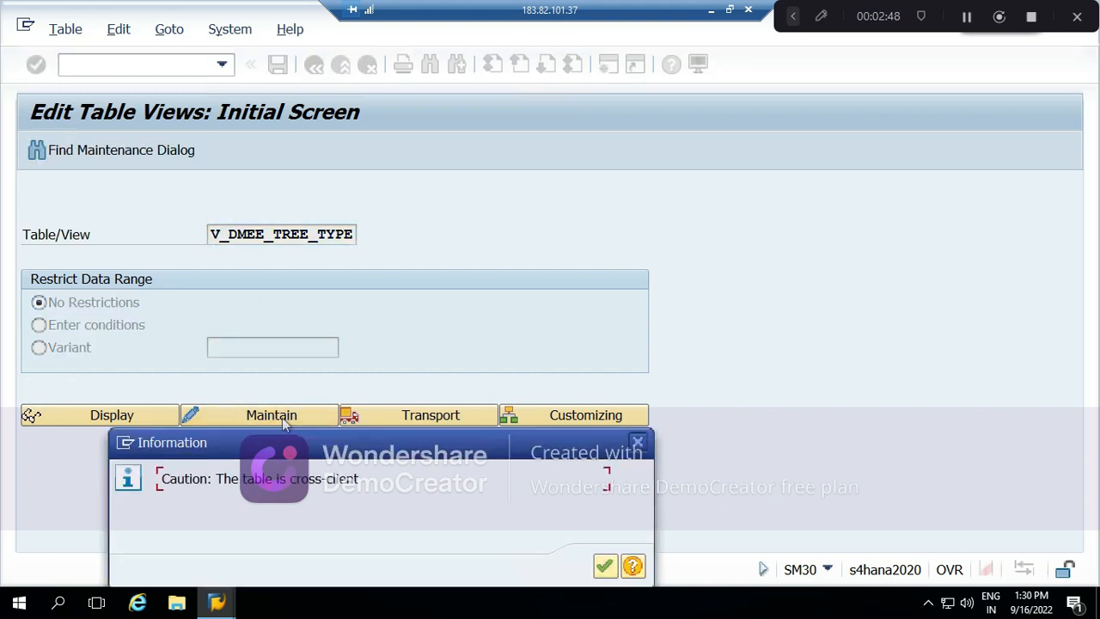
left_click_drag(357, 449, 412, 276)
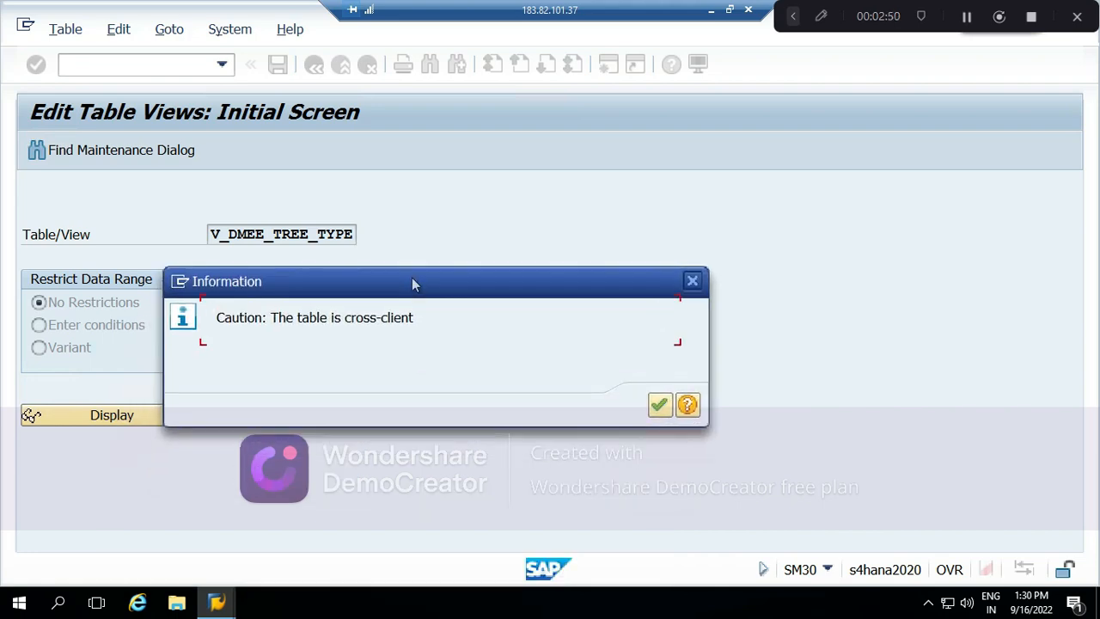
left_click(688, 405)
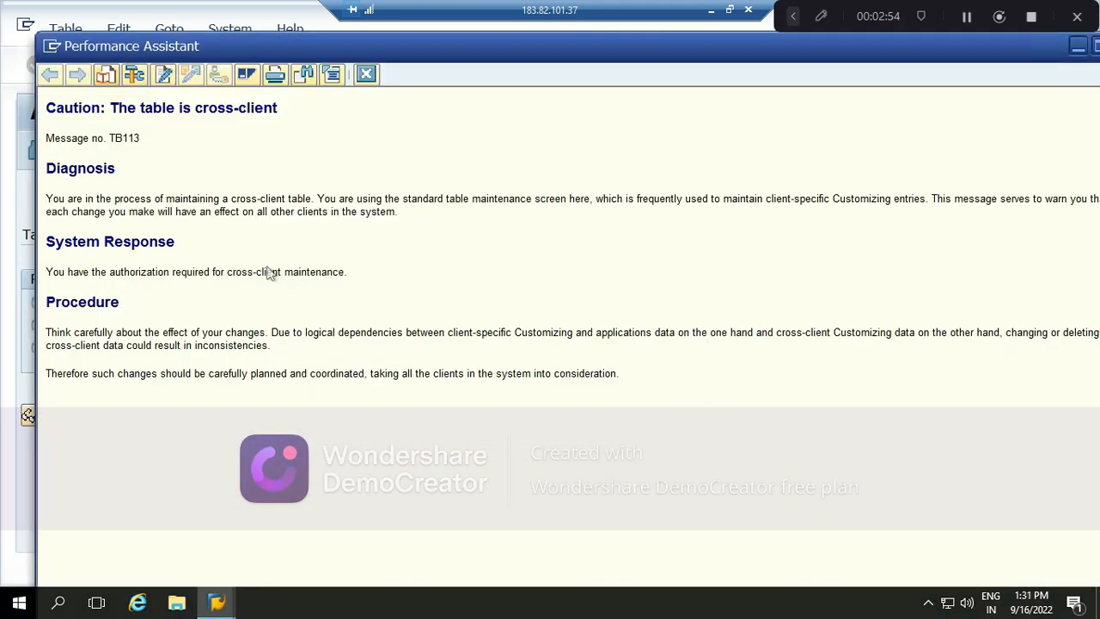
left_click_drag(286, 110, 124, 120)
left_click(141, 139)
left_click_drag(120, 302, 365, 337)
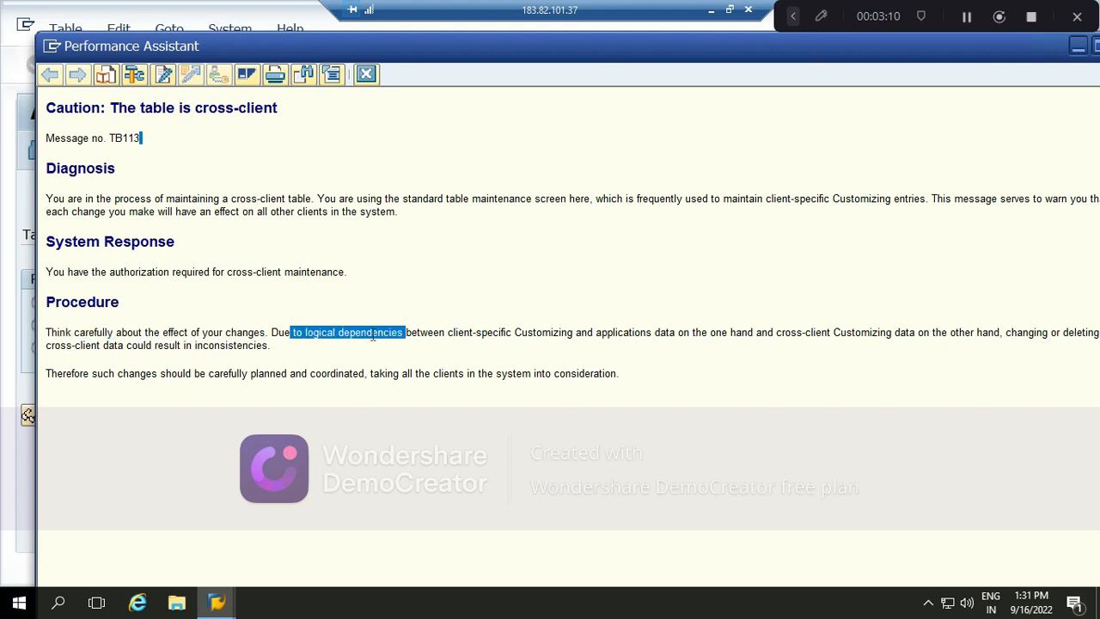
left_click(437, 334)
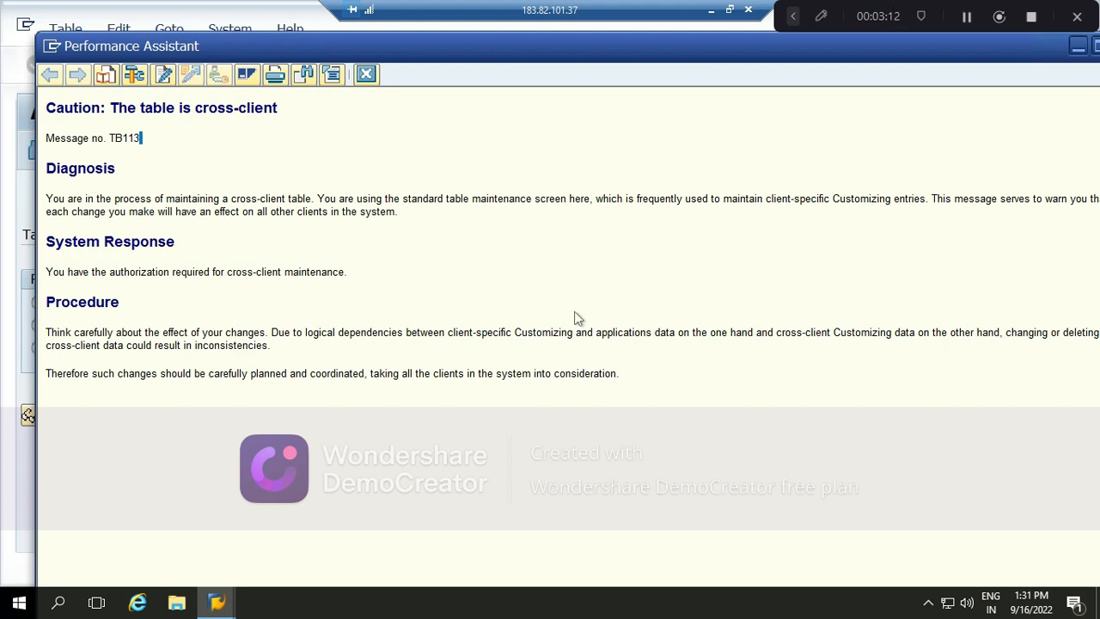
left_click_drag(575, 333, 894, 334)
left_click(781, 332)
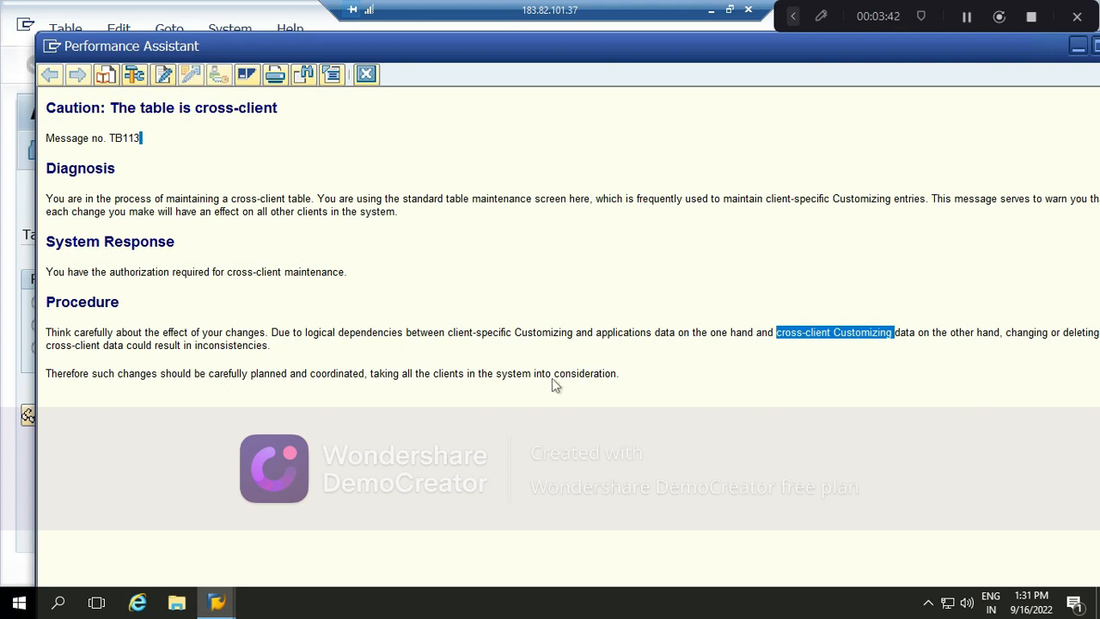
left_click(367, 77)
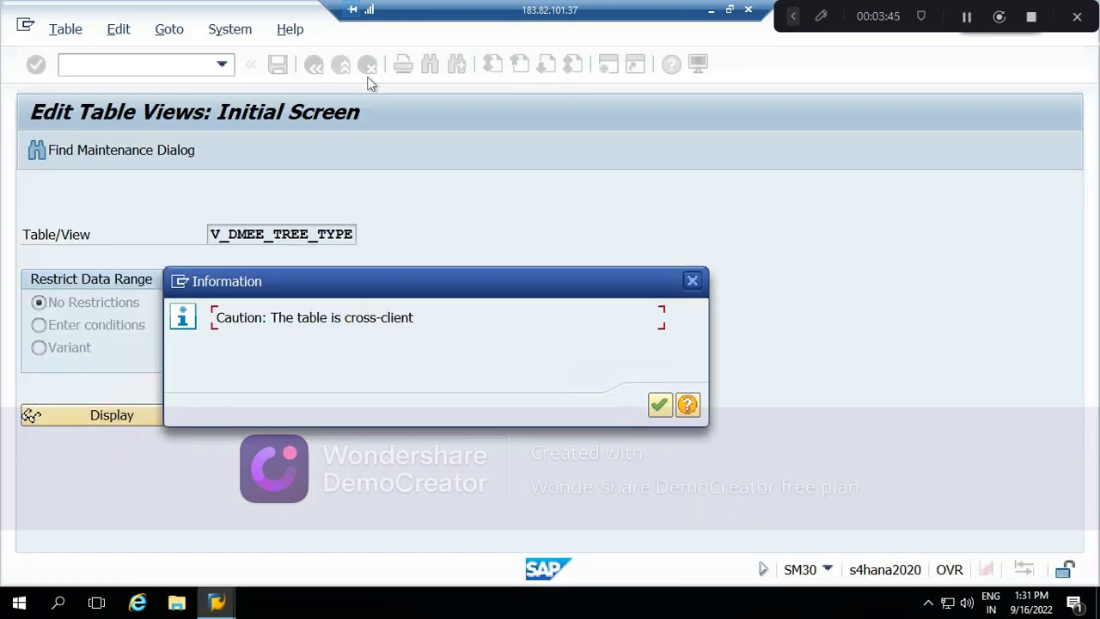
Step: Accept the cross-client caution and position the change view on tree type PAYM
left_click(666, 411)
left_click(661, 406)
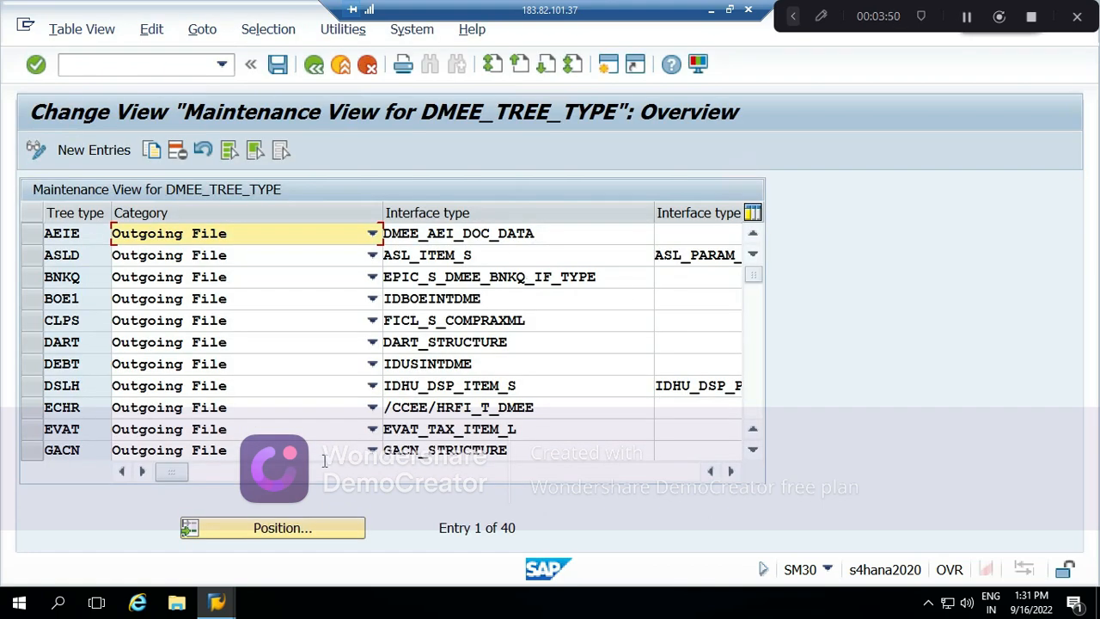
left_click(319, 528)
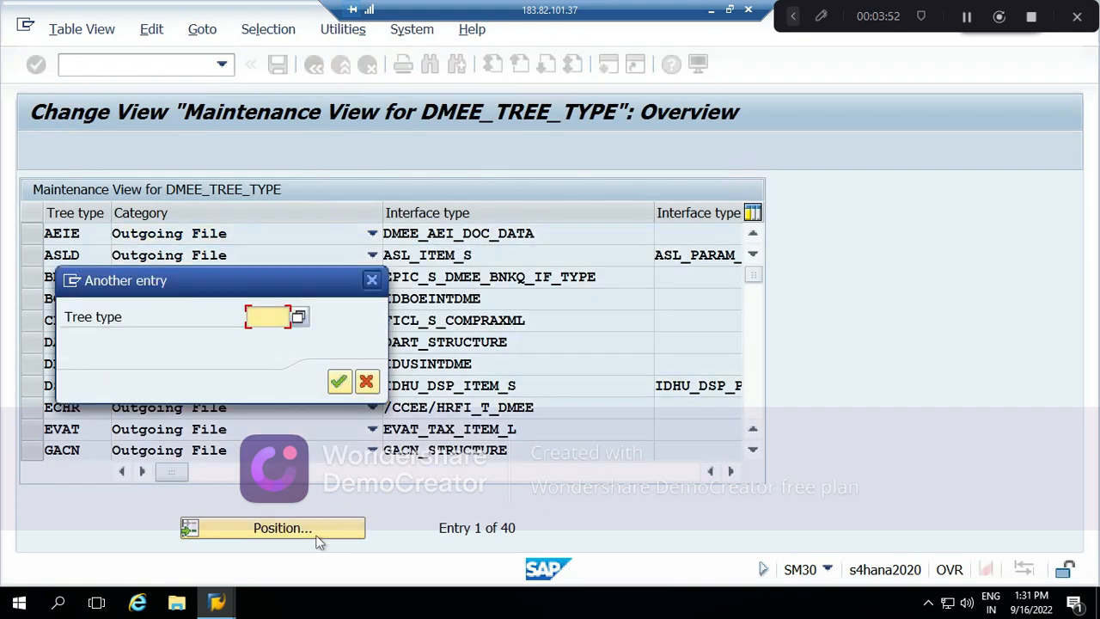
type("PAYM")
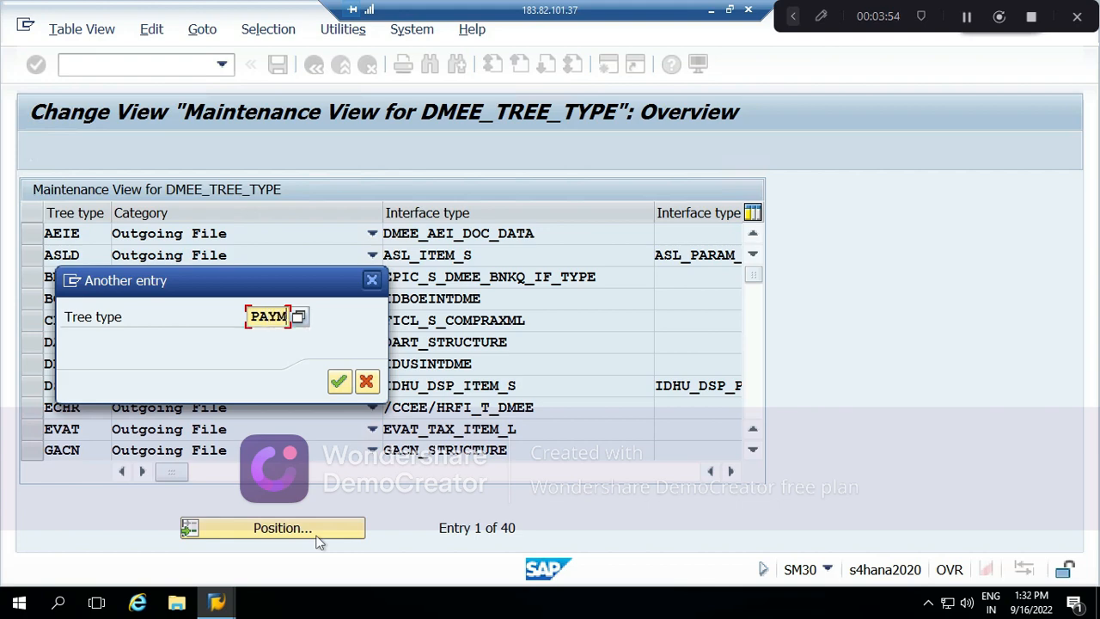
key("Return")
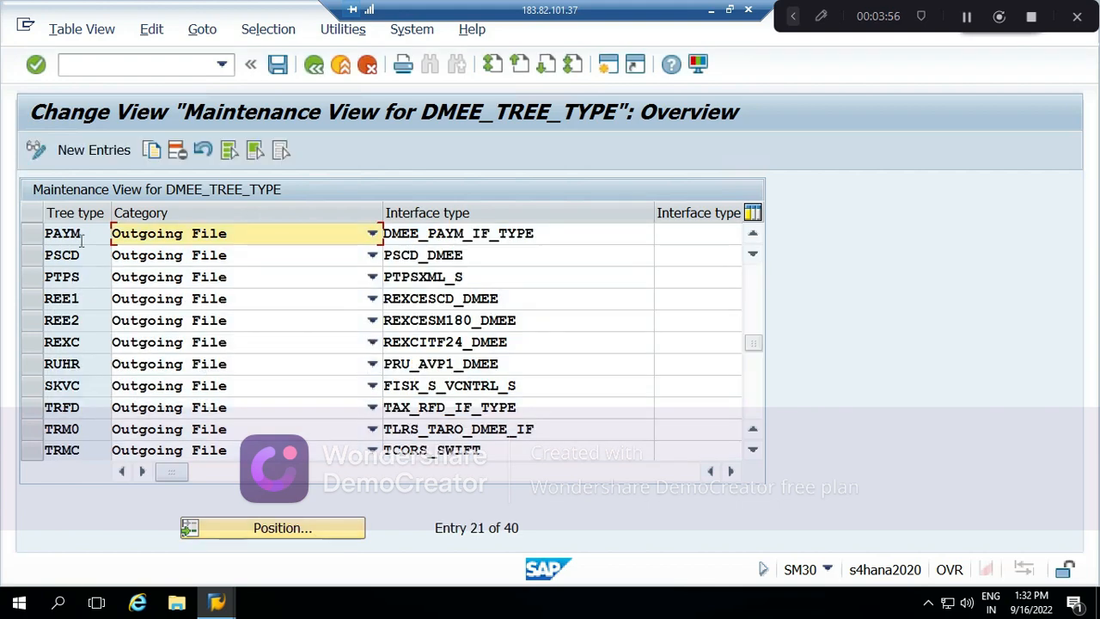
Step: Copy the PAYM entry as a new tree type ZDPY, keeping the category Outgoing File and interface type DMEE_PAYM_IF_TYPE
left_click(34, 240)
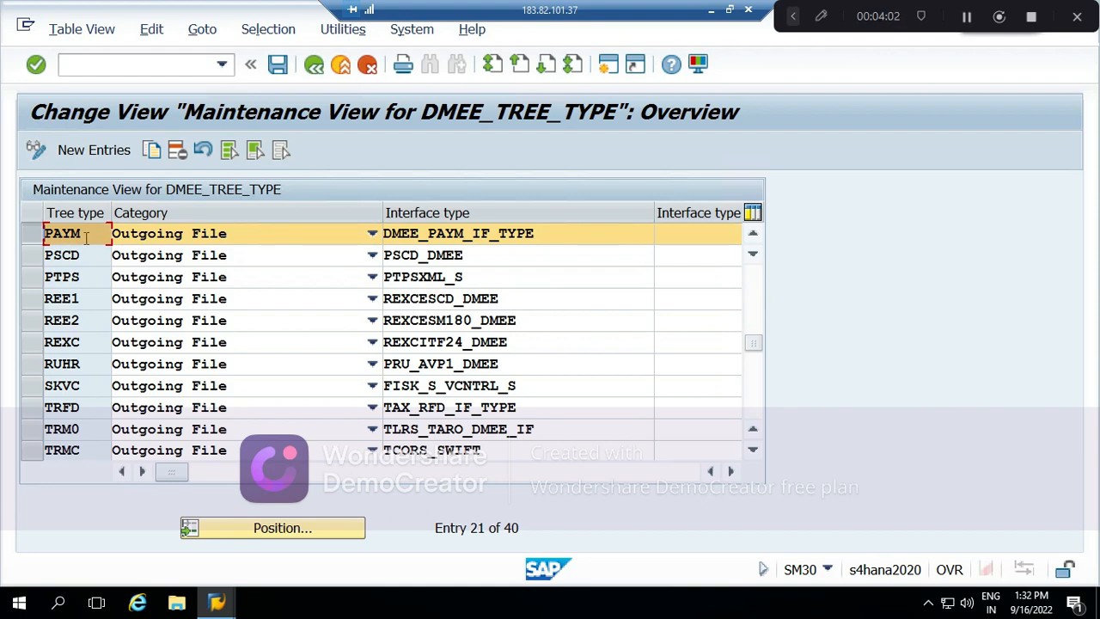
left_click(152, 150)
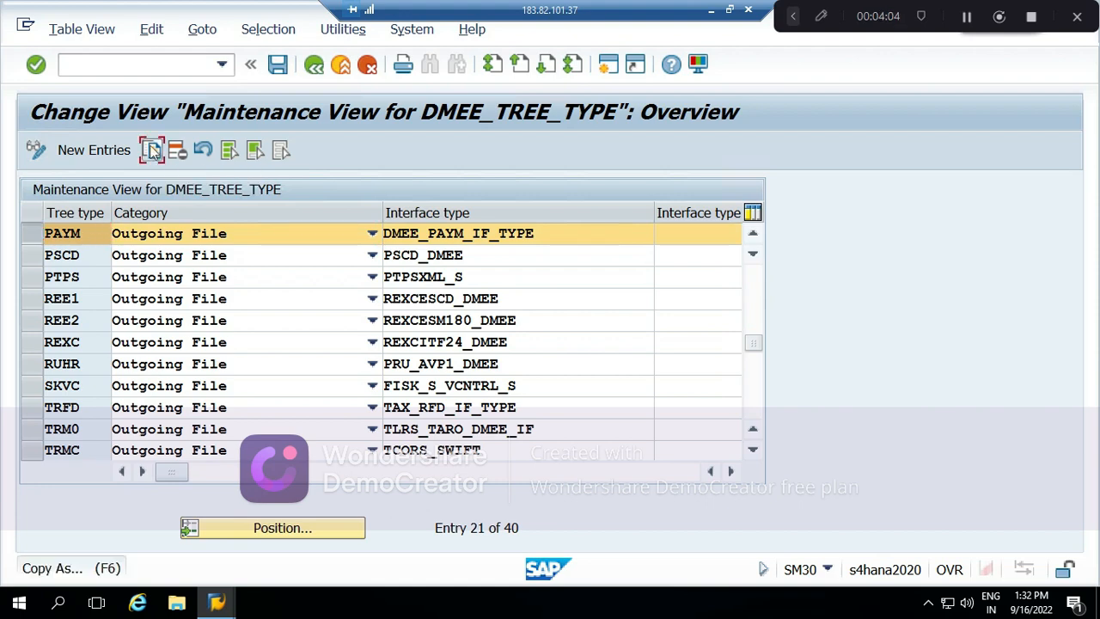
left_click_drag(81, 233, 46, 236)
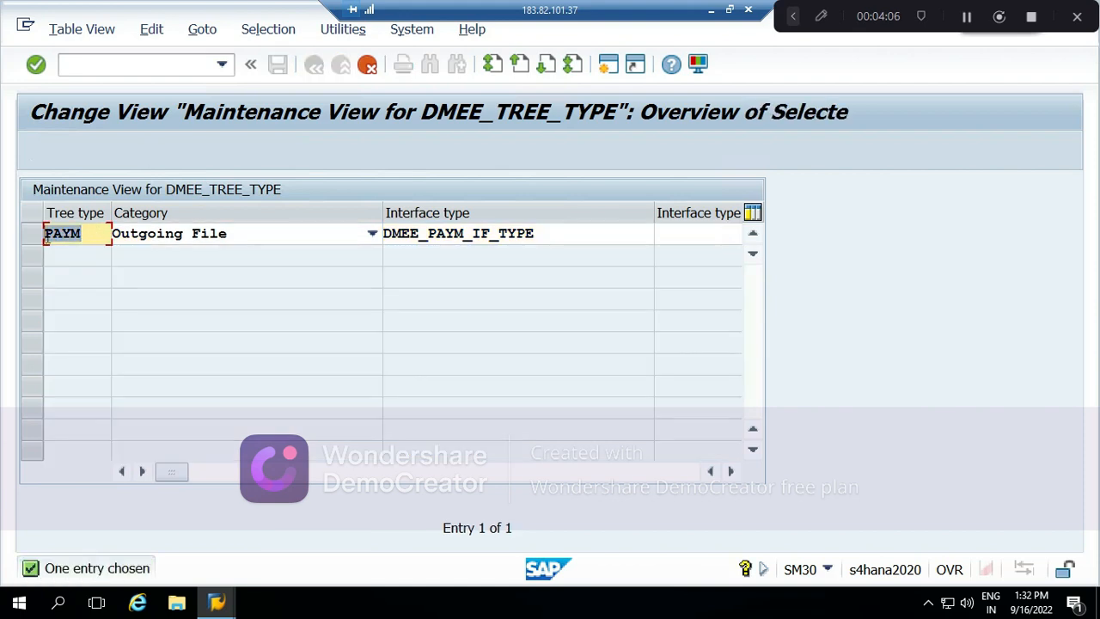
key("BackSpace")
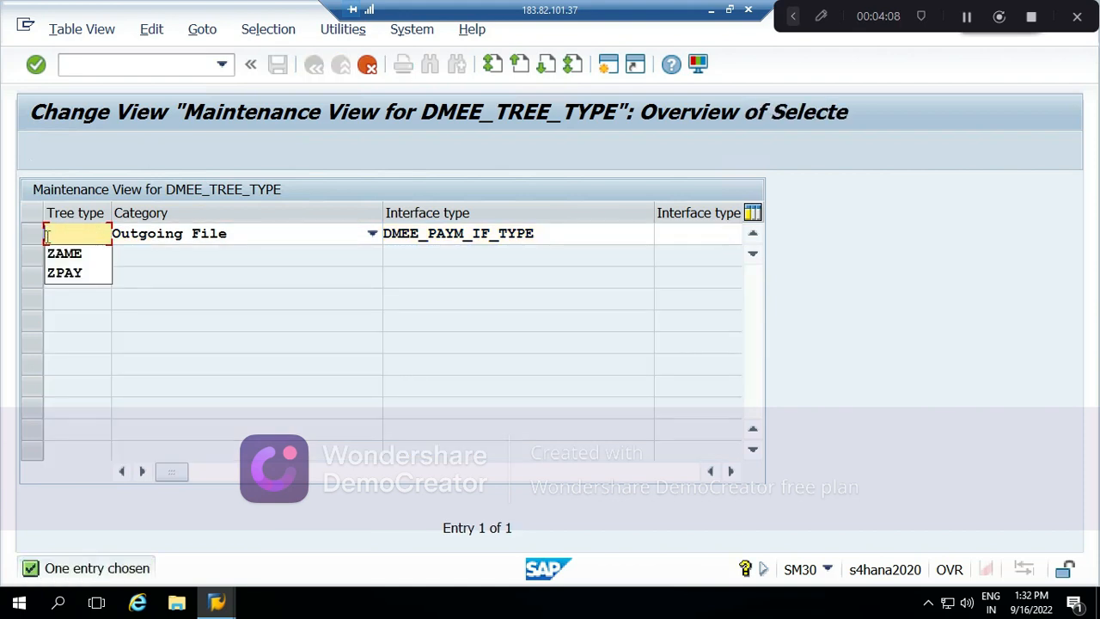
type("ZD")
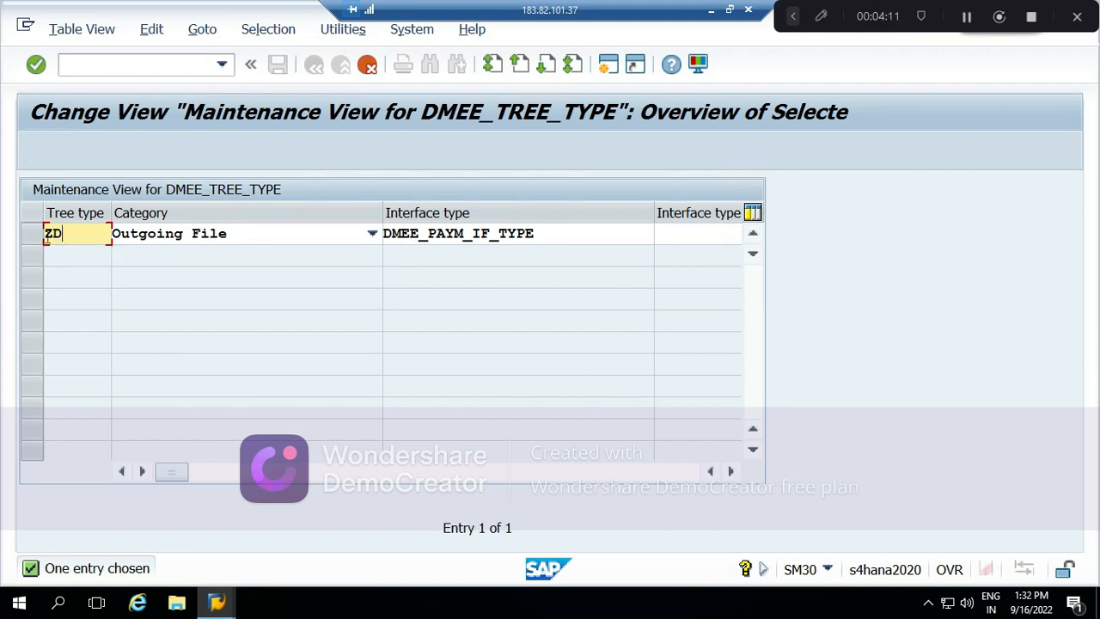
type("PY")
left_click(373, 233)
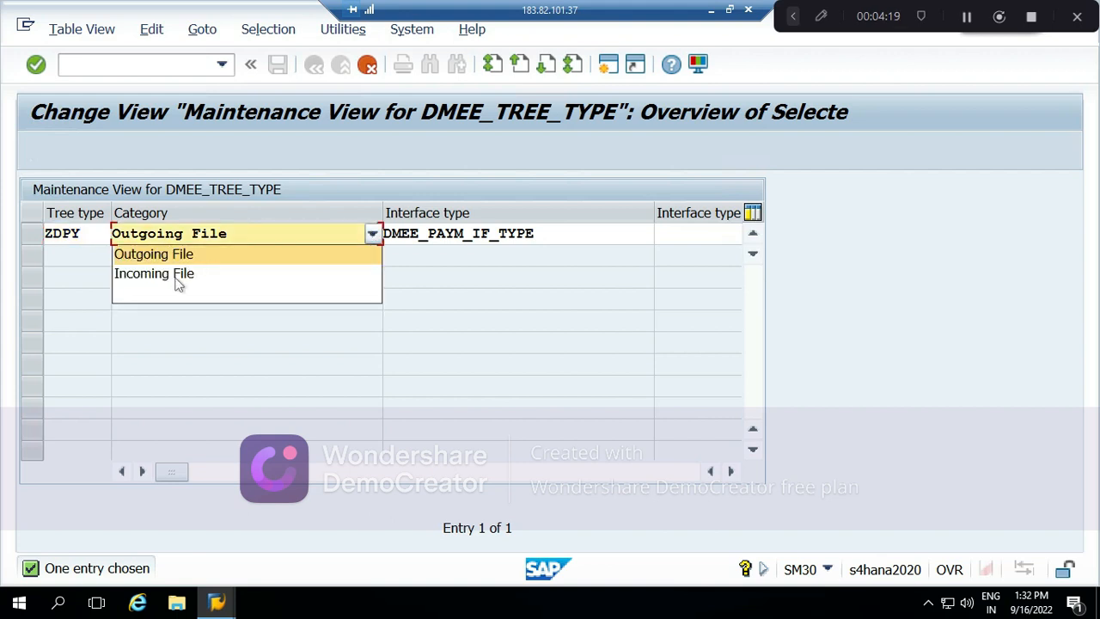
left_click(603, 236)
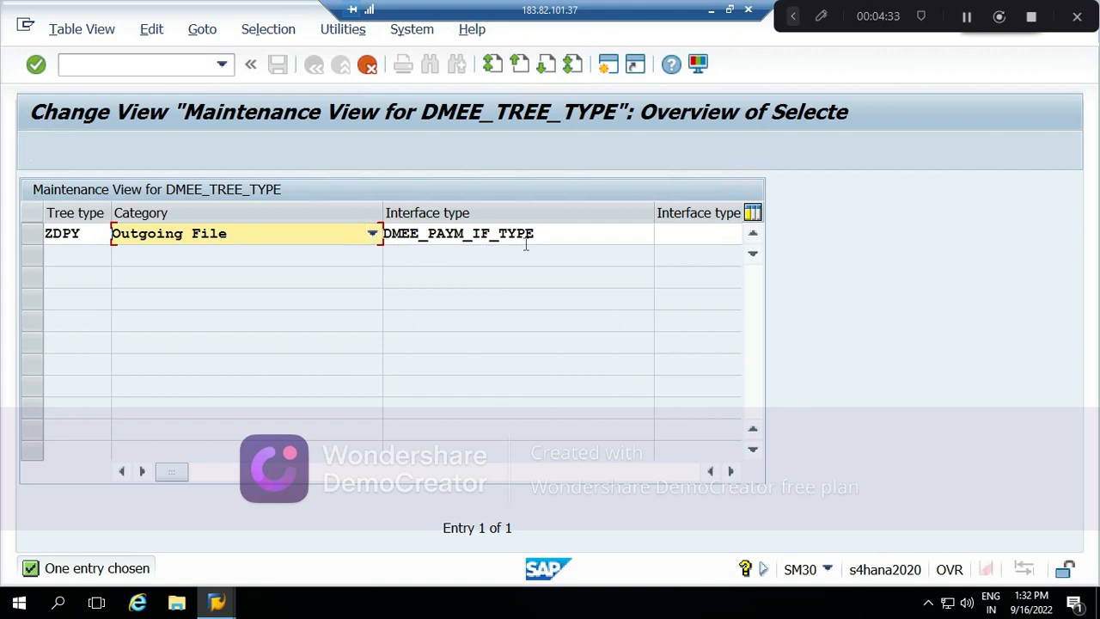
key("Return")
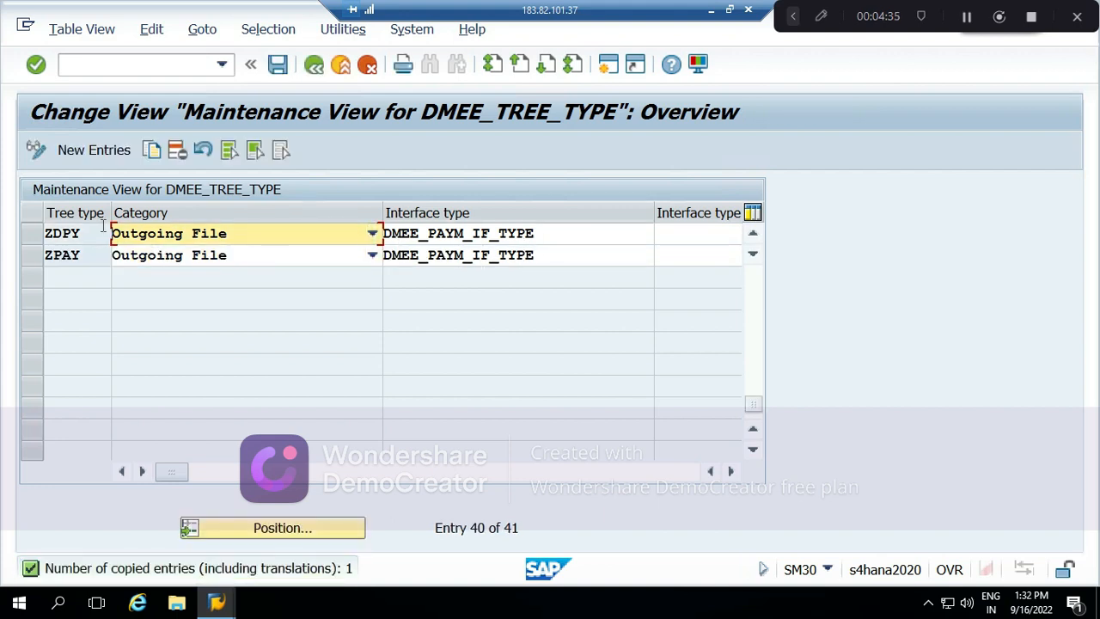
Step: Review the copied ZDPY entry beside ZPAY and save the maintenance view
double_click(79, 233)
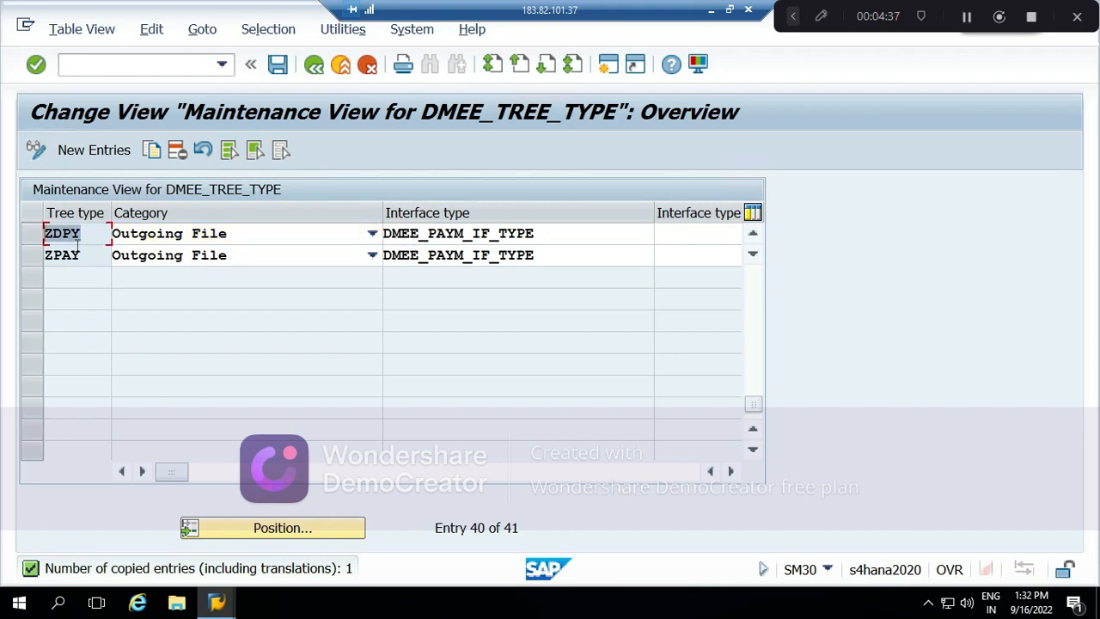
double_click(49, 260)
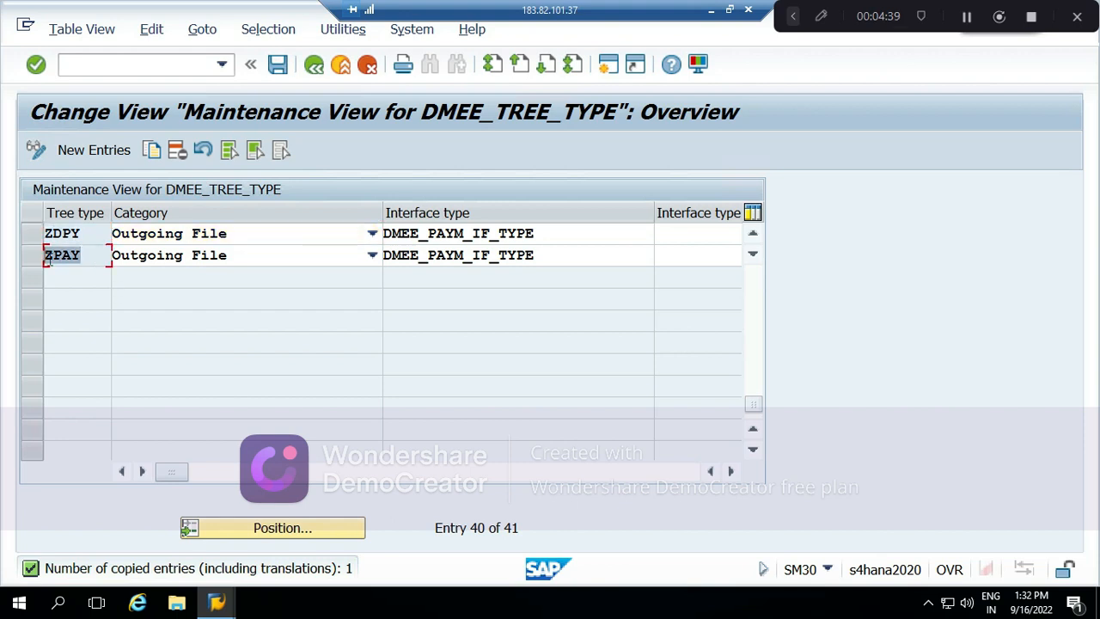
left_click(60, 256)
left_click_drag(58, 258, 48, 260)
left_click(278, 65)
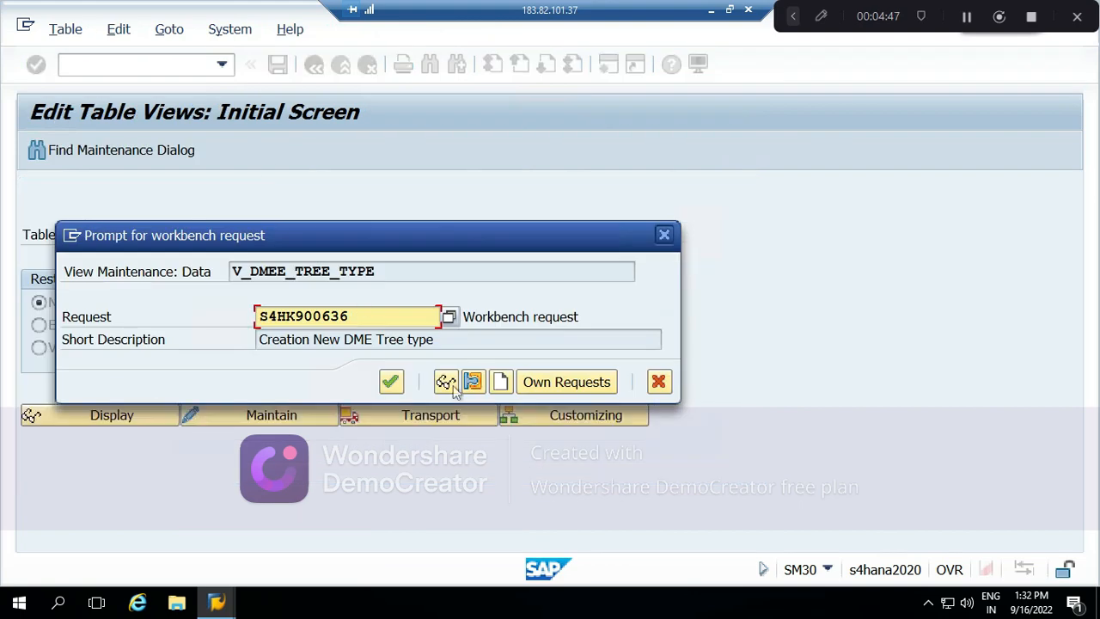
Step: Create a workbench request described "Define new Customized DME Type" and record the V_DMEE_TREE_TYPE change in it
left_click(501, 382)
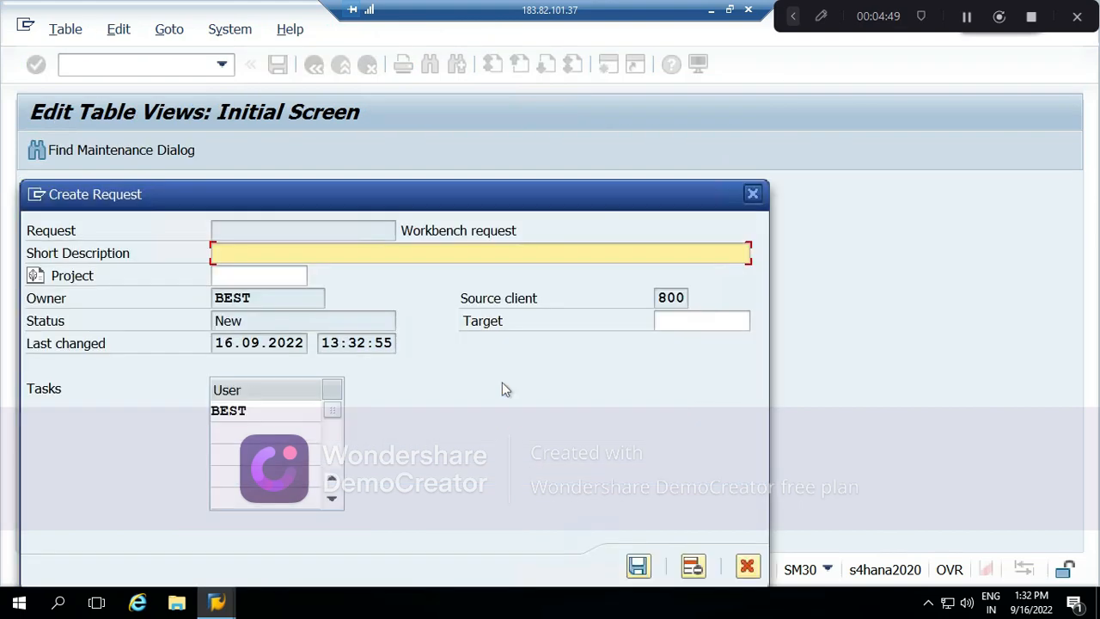
type("Define new DME Type")
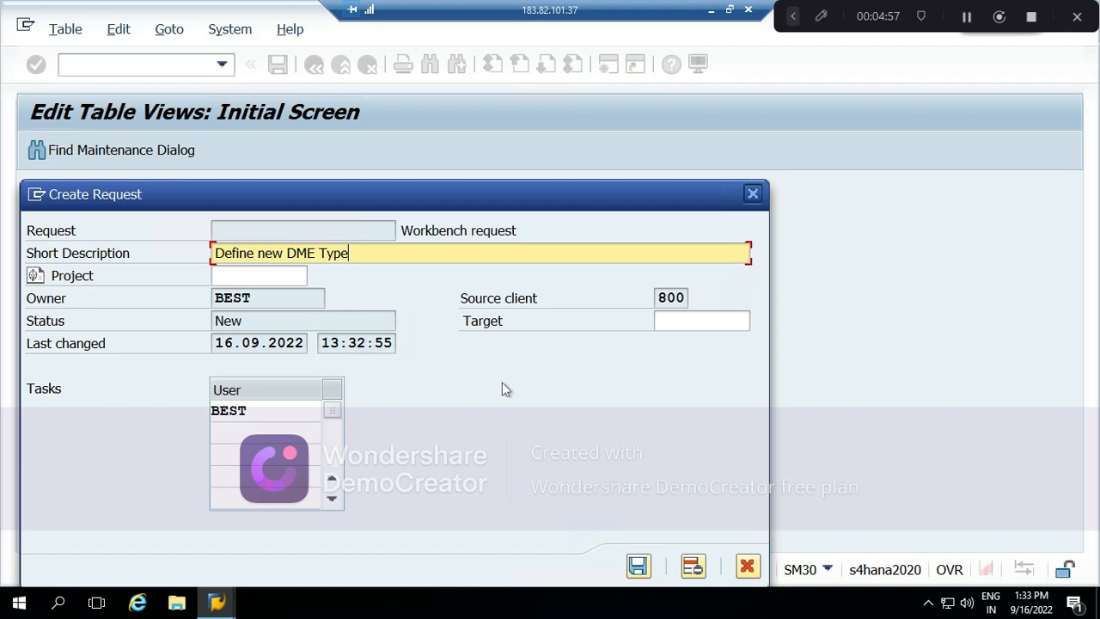
left_click(289, 253)
type("Customi")
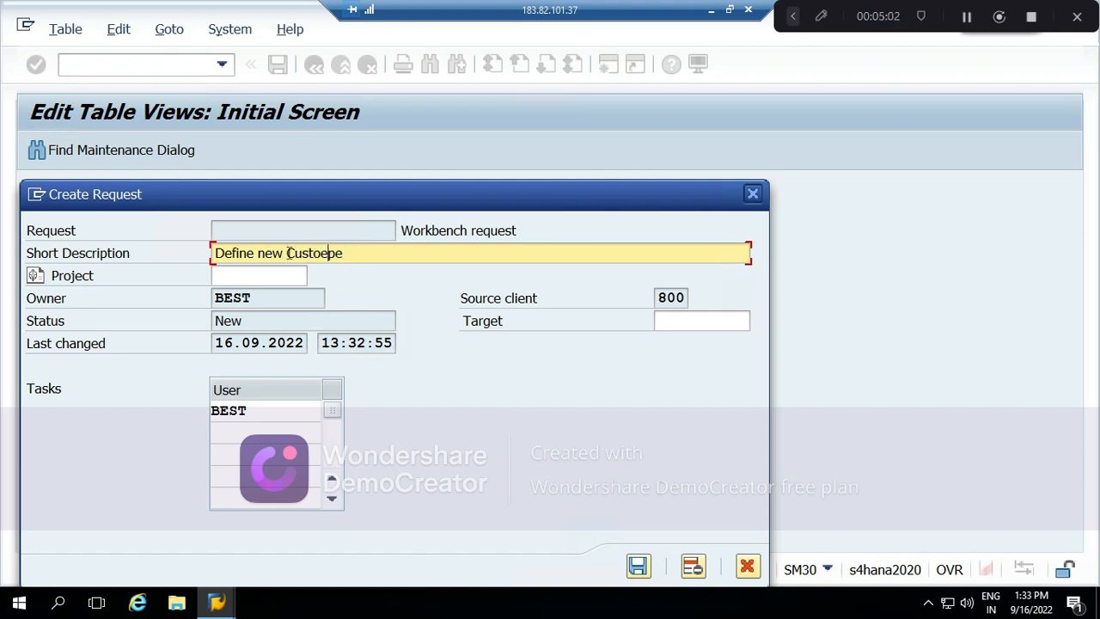
type("zed DME Type")
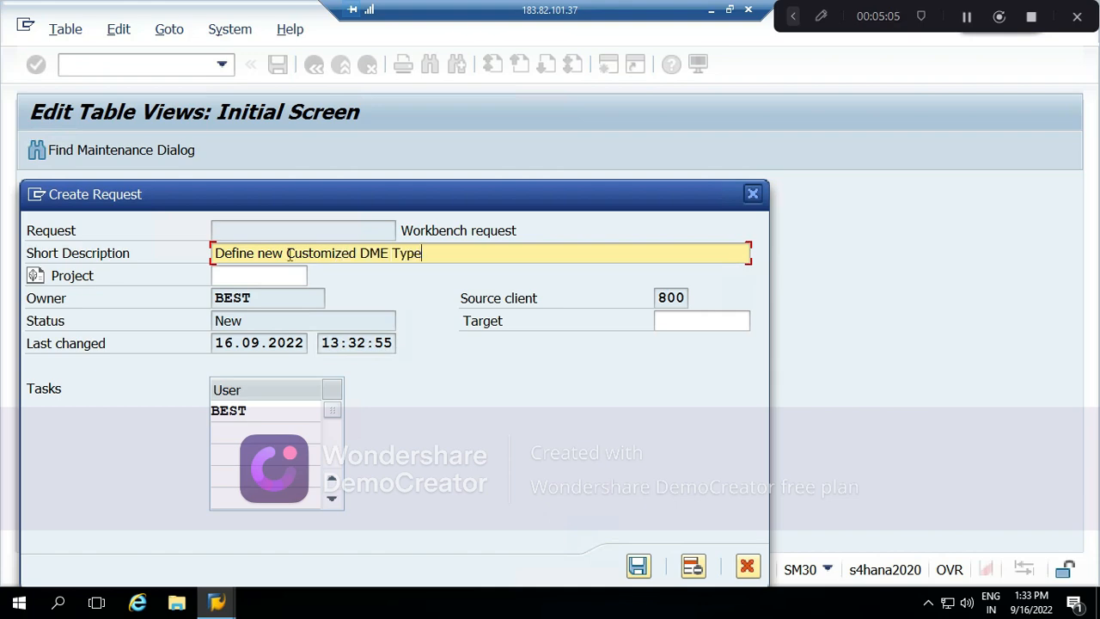
left_click(637, 566)
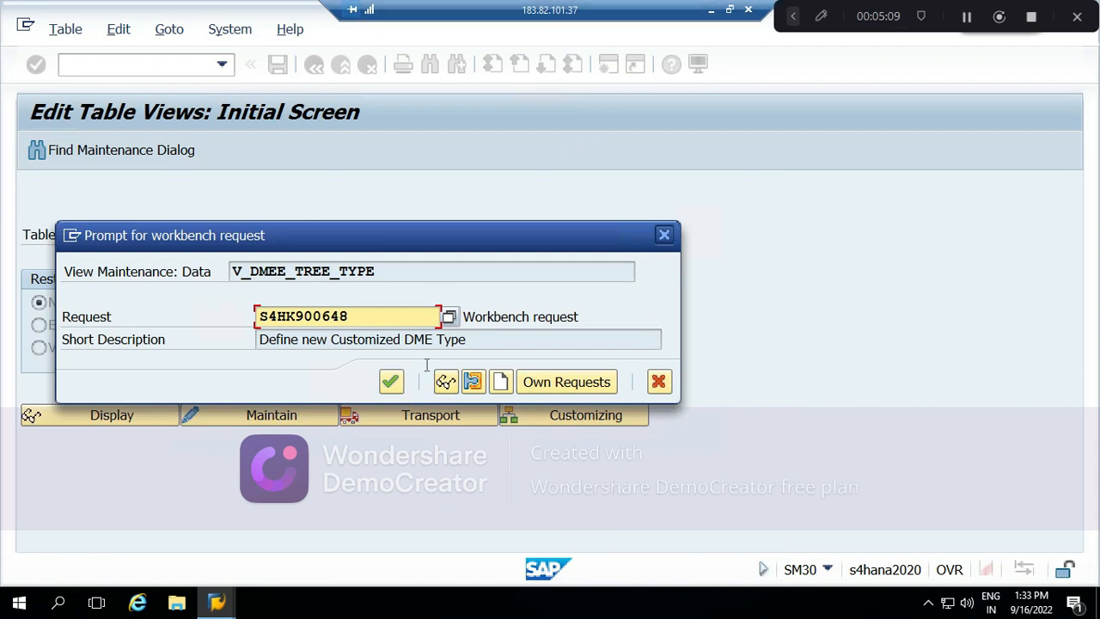
left_click_drag(387, 268, 195, 285)
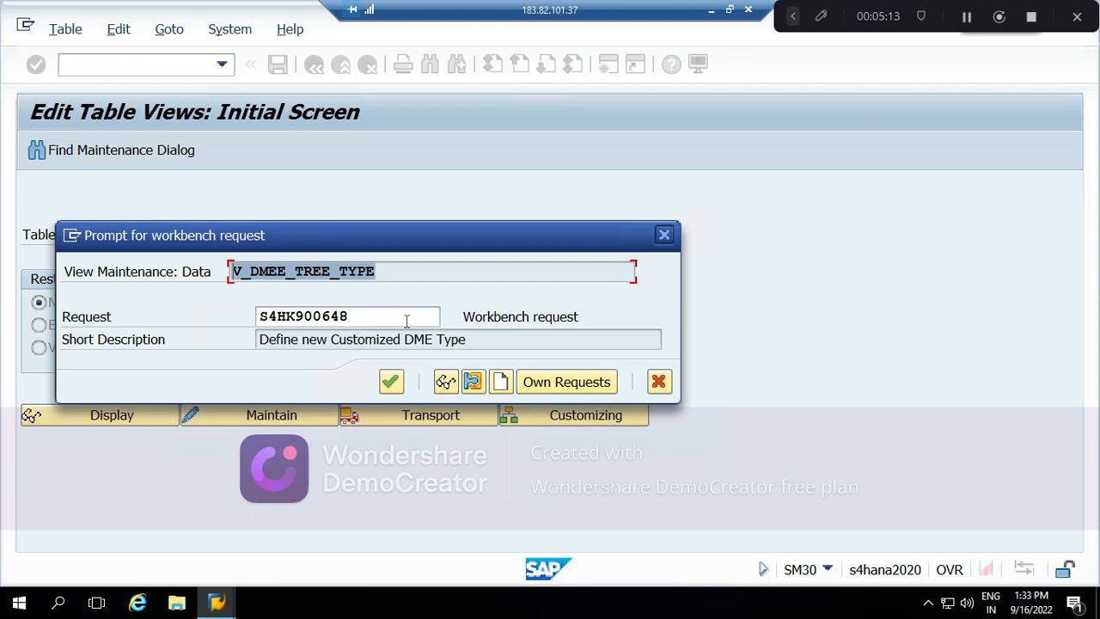
left_click(391, 381)
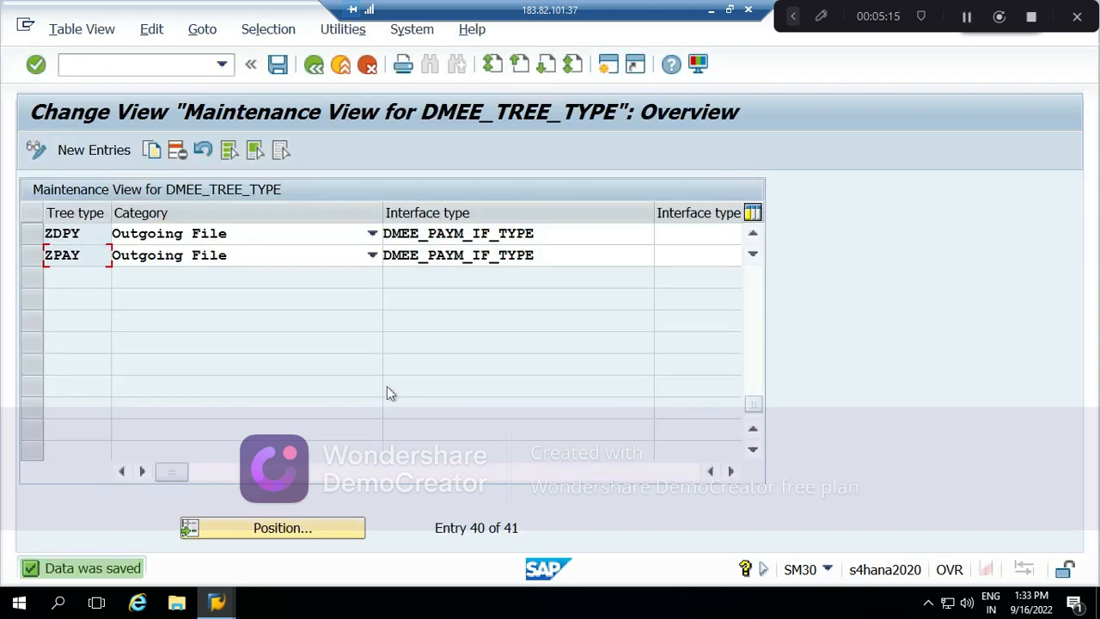
Step: Open the DME Engine with transaction DMEE in a new session
left_click(606, 69)
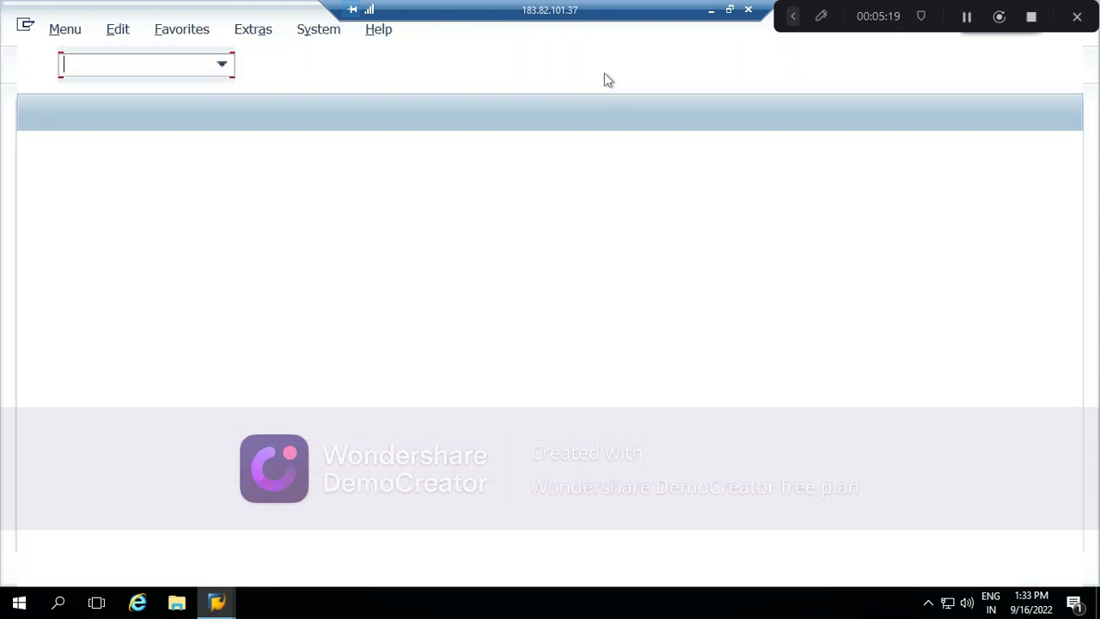
type("OBB8")
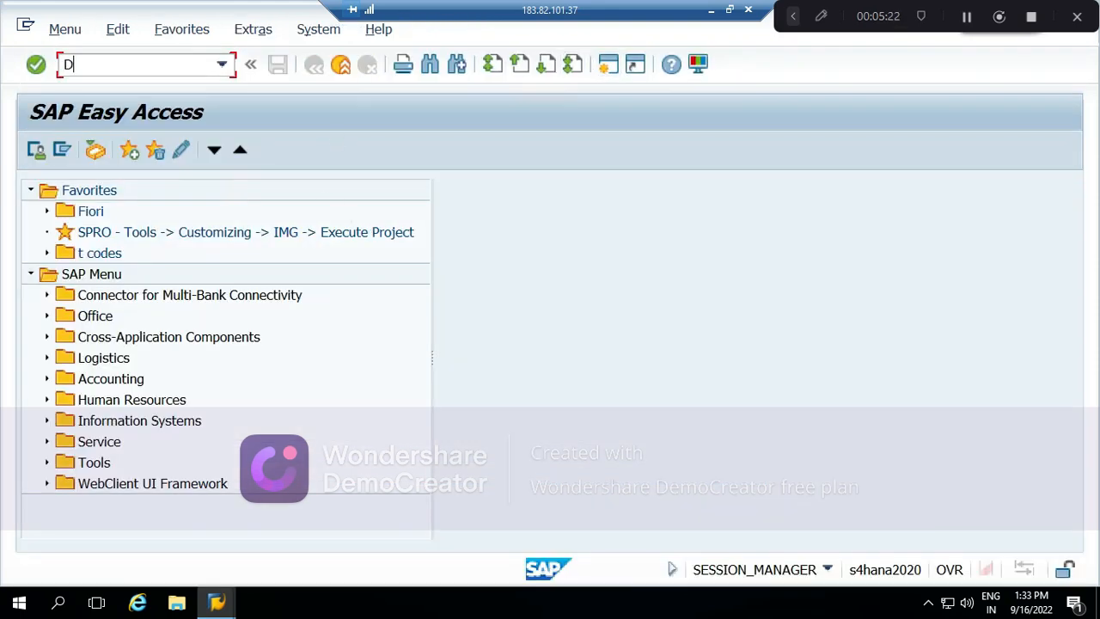
key("Return")
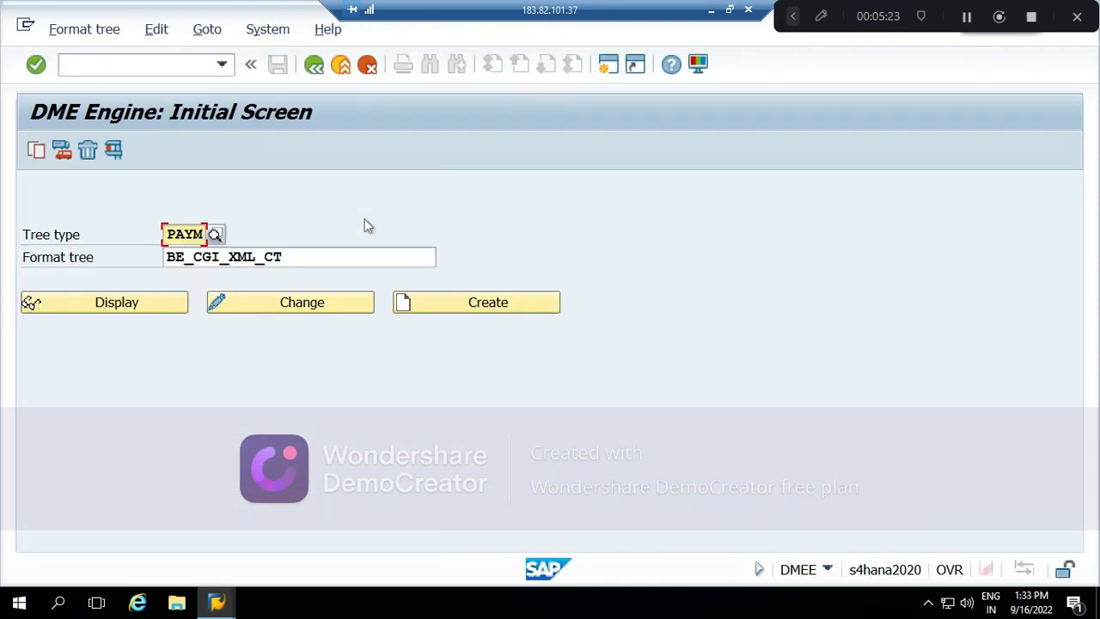
Step: Set the tree type to ZDPY, copied from the maintenance view session, and clear the format tree name
left_click_drag(206, 235, 141, 233)
key("BackSpace")
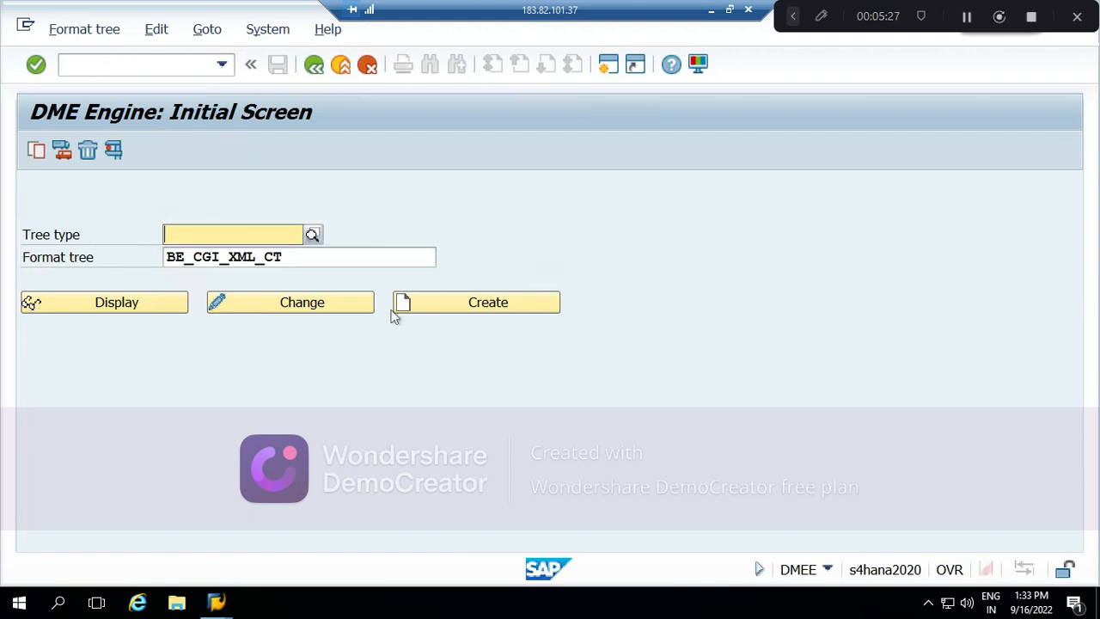
key("alt+Tab")
key("alt+Tab")
key("Tab")
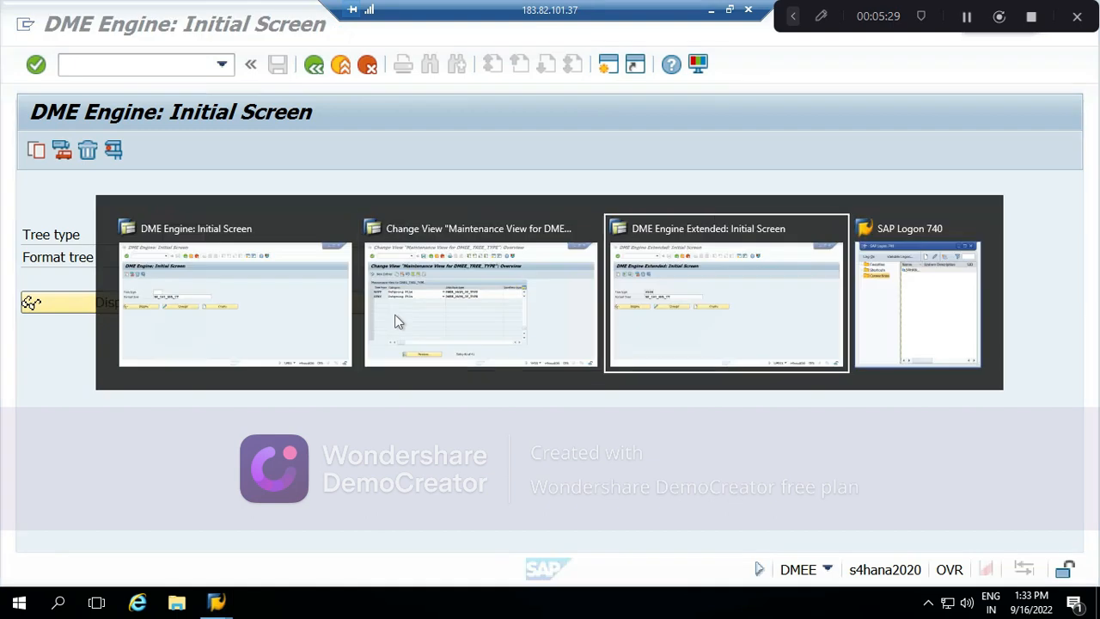
left_click(396, 321)
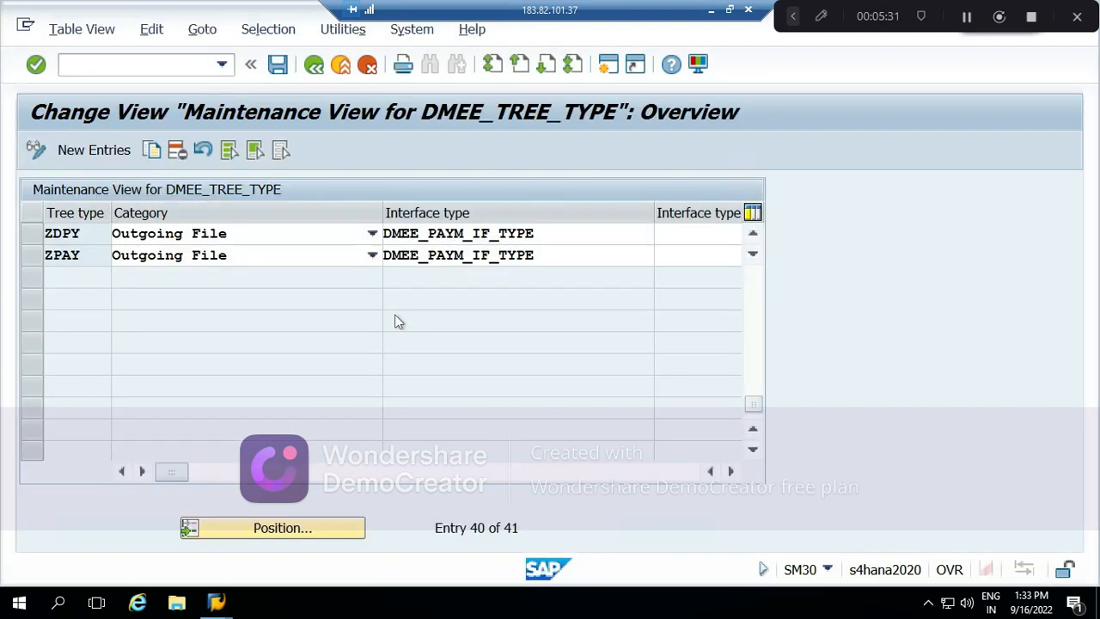
left_click_drag(98, 232, 24, 235)
key("ctrl+c")
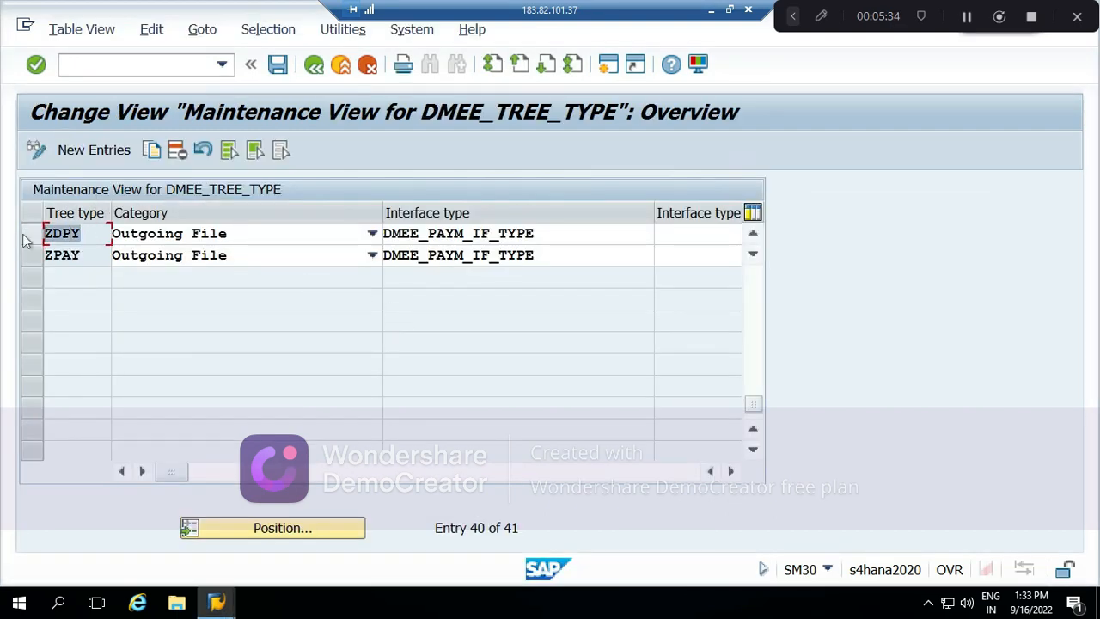
key("alt+Tab")
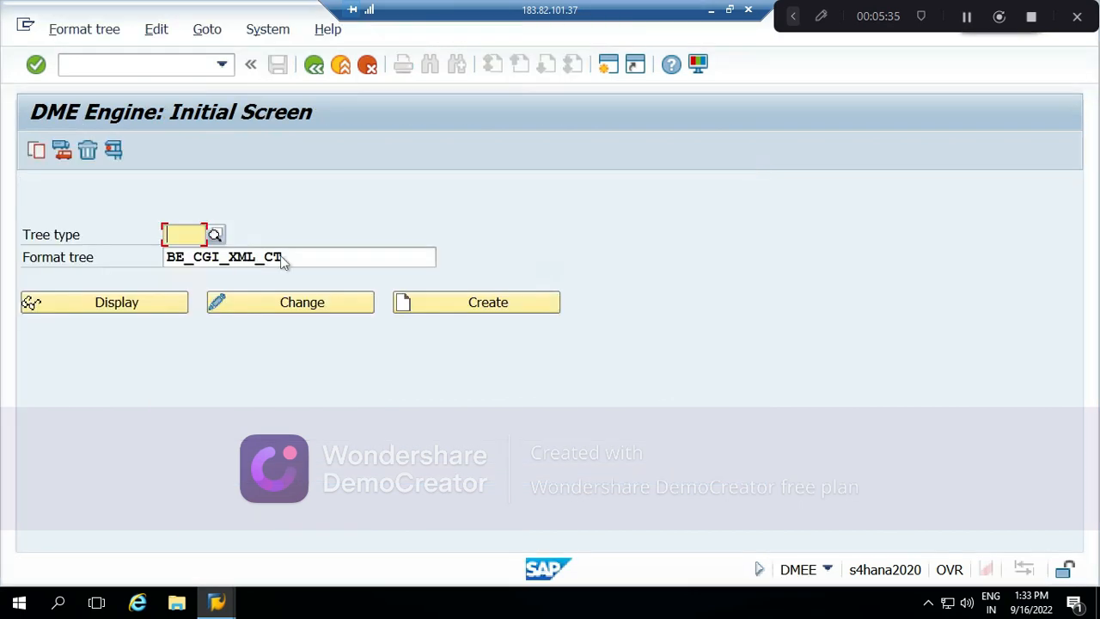
key("ctrl+v")
left_click_drag(290, 258, 89, 283)
key("Delete")
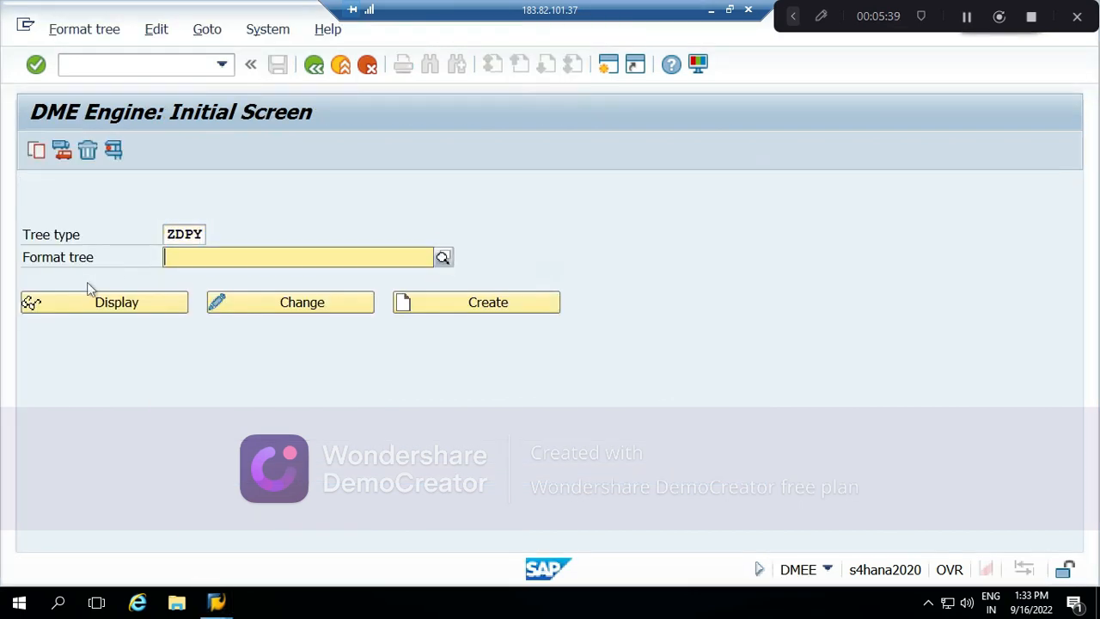
key("shift+Tab")
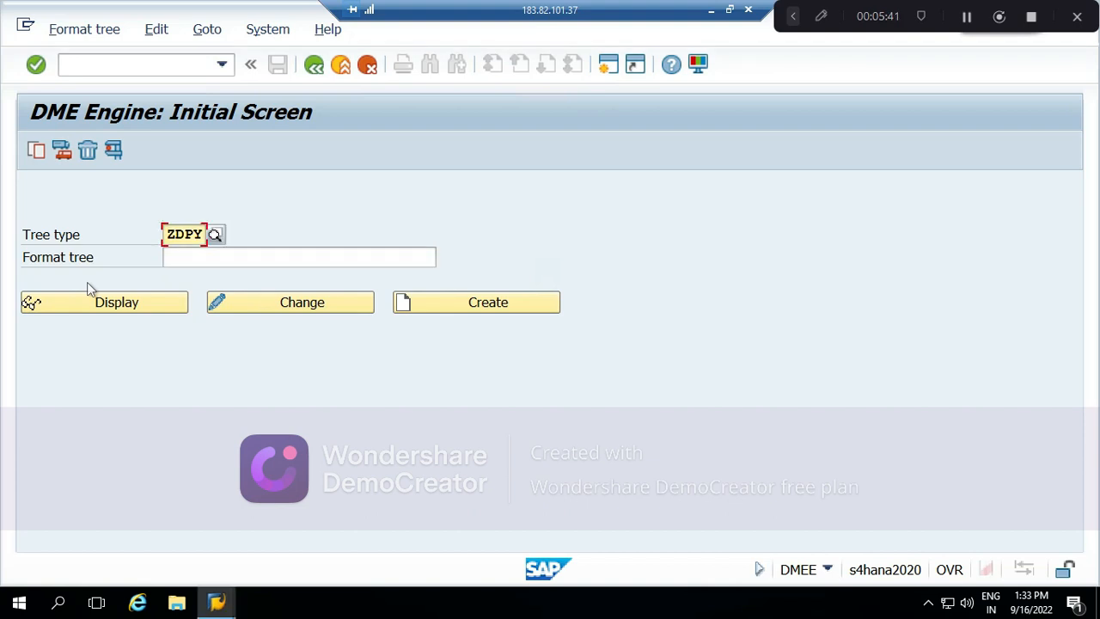
left_click(281, 258)
left_click(445, 257)
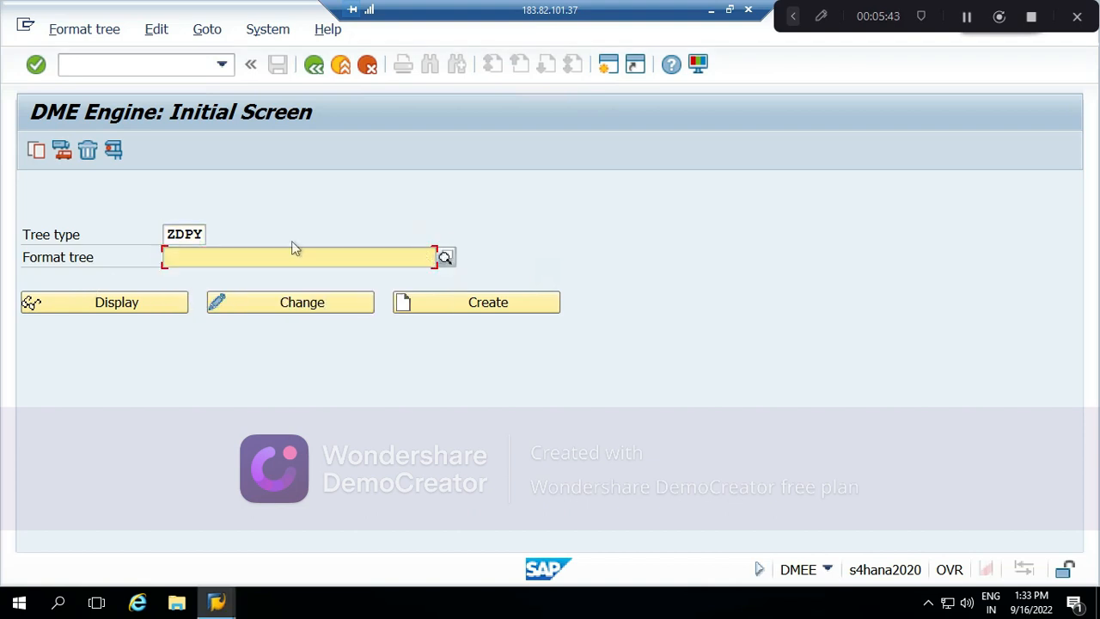
left_click(198, 234)
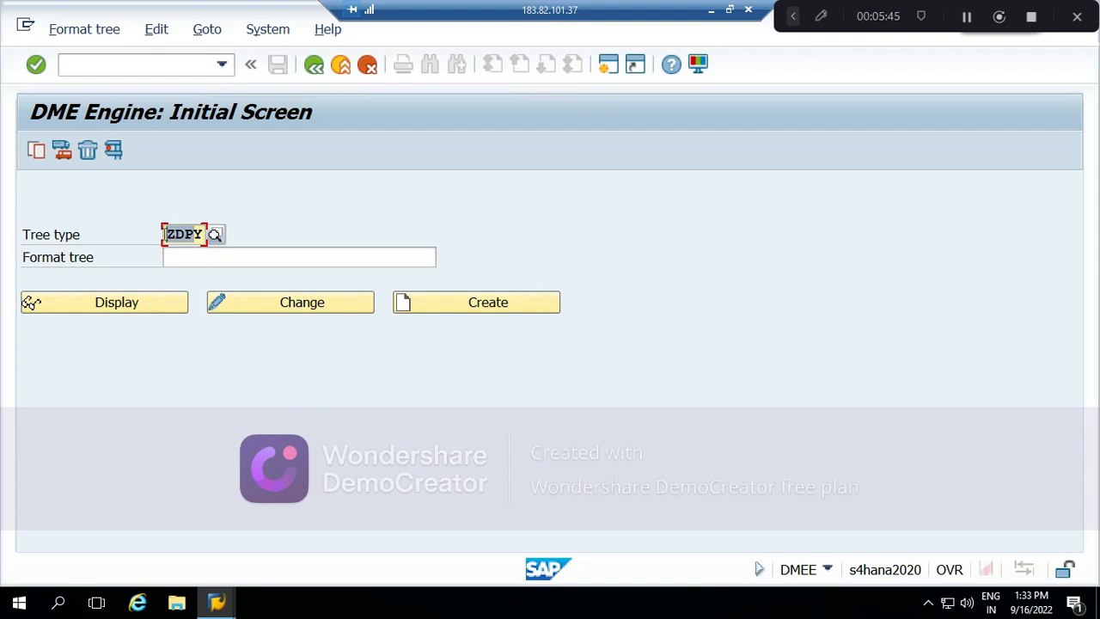
left_click(373, 253)
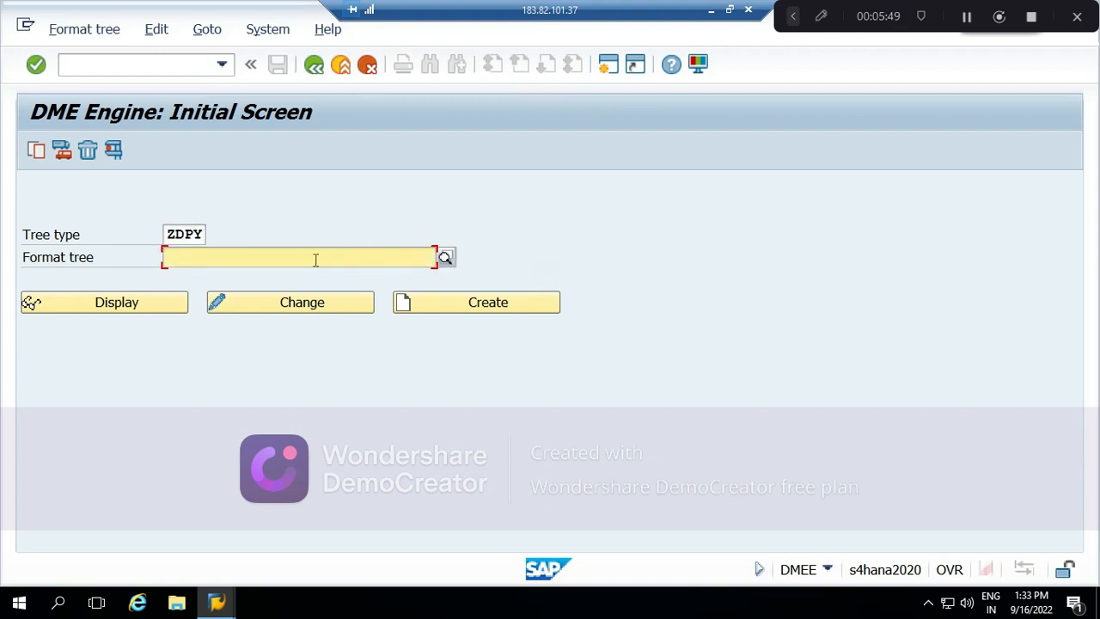
left_click(198, 234)
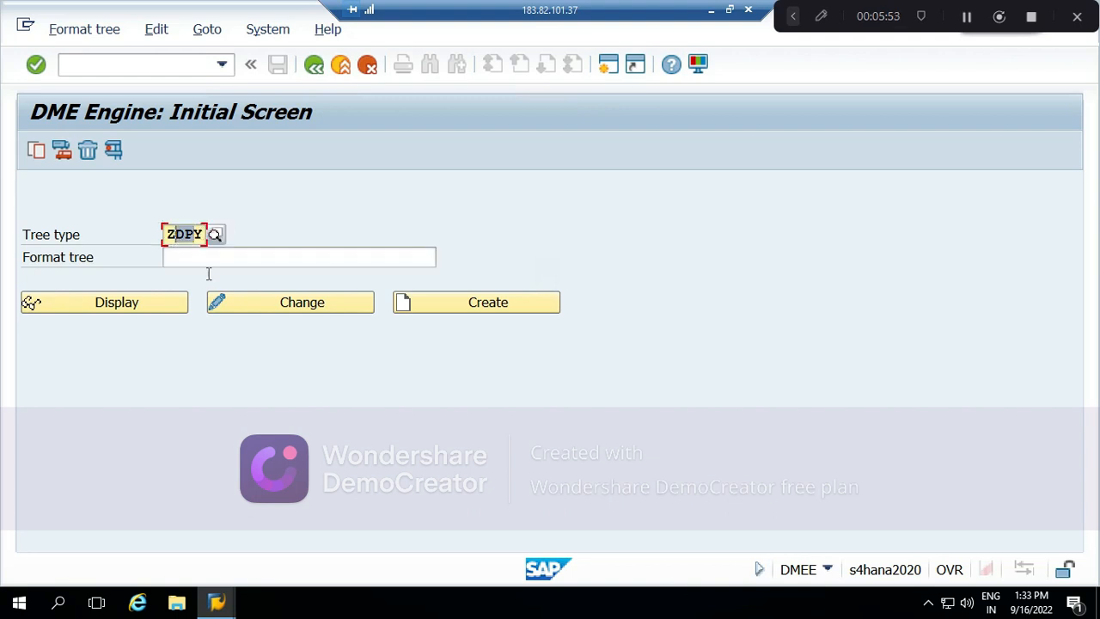
left_click(211, 261)
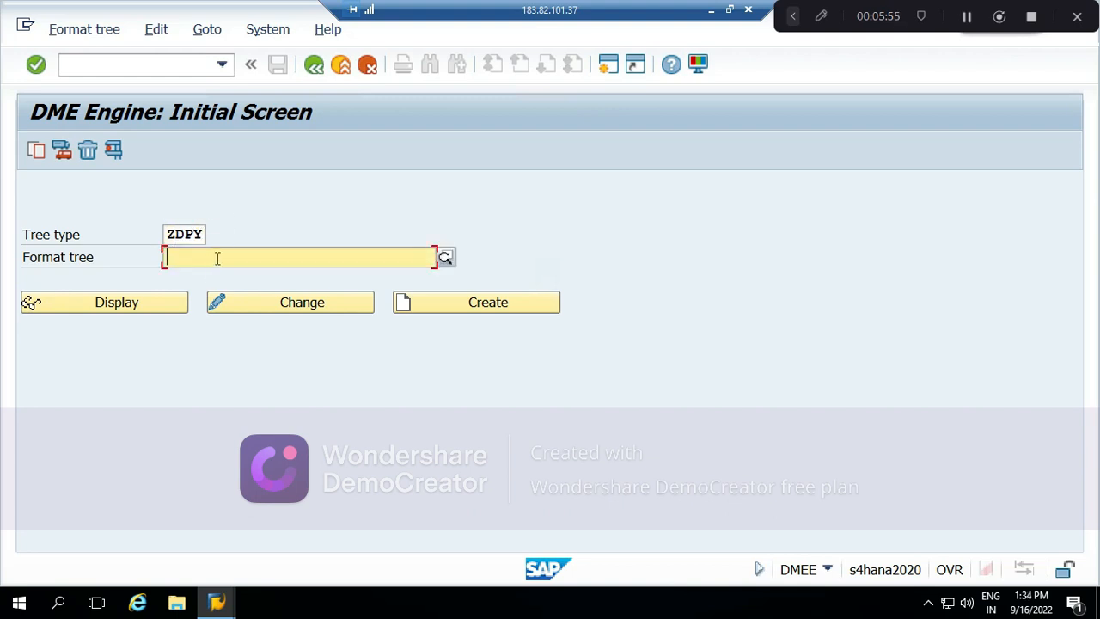
Step: Create an XML file format tree named INVPICE_DATA under tree type ZDPY, accepting the namespace warning
left_click(274, 265)
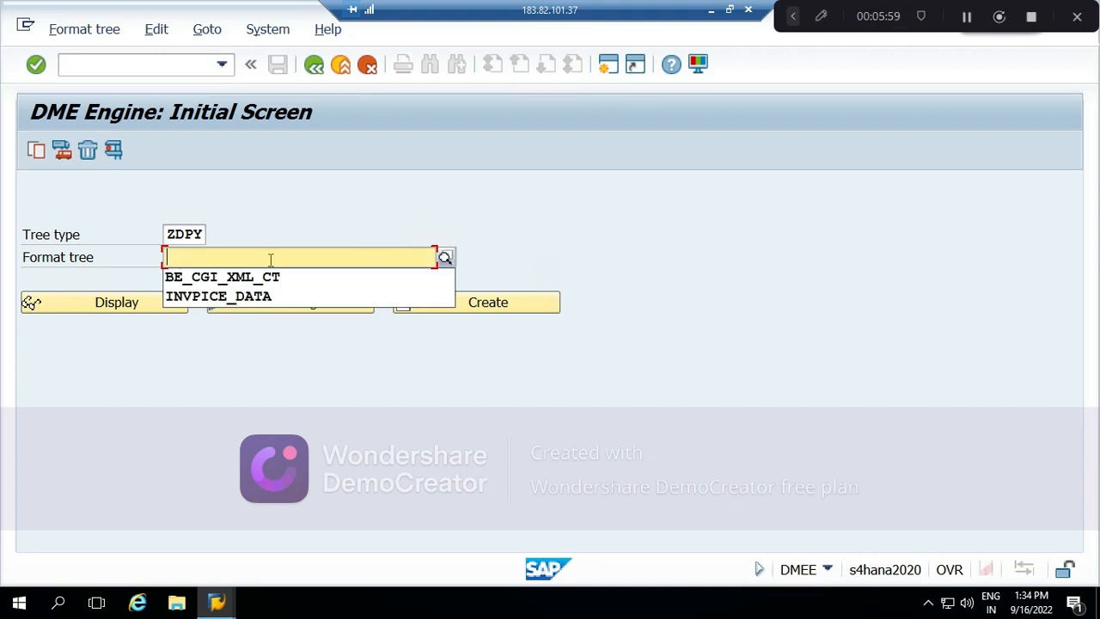
left_click(249, 295)
left_click_drag(290, 257, 119, 270)
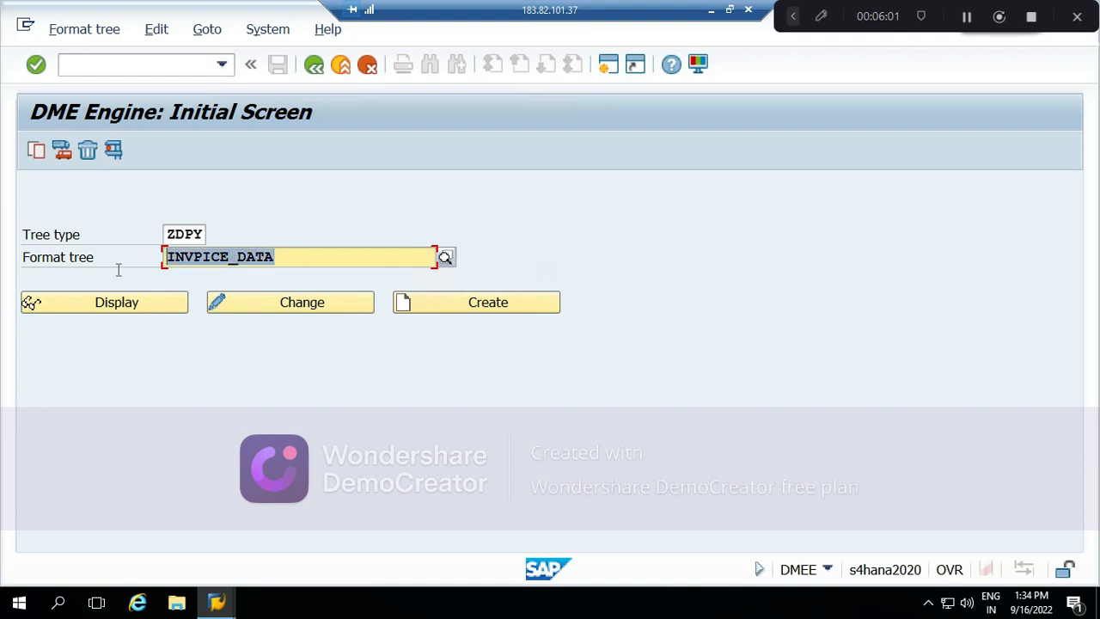
left_click(478, 306)
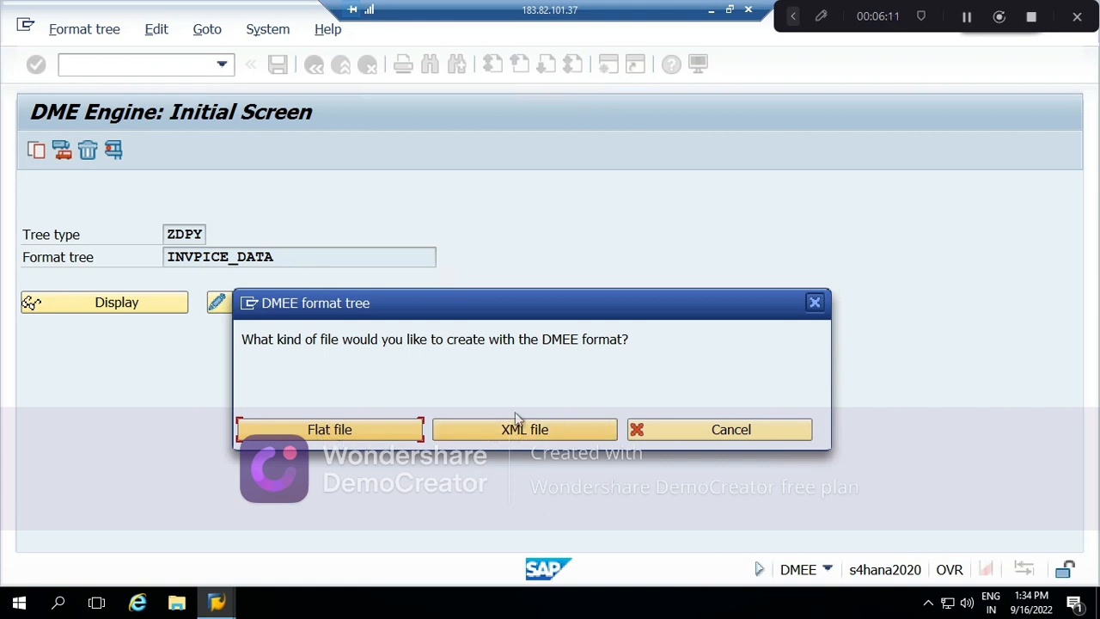
left_click(528, 430)
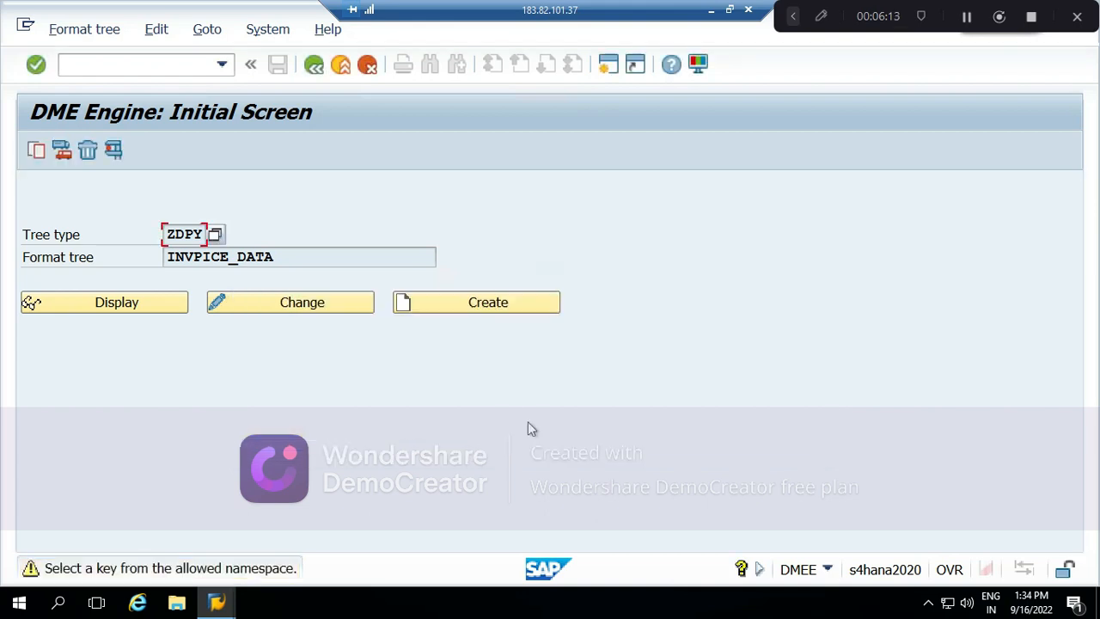
key("Return")
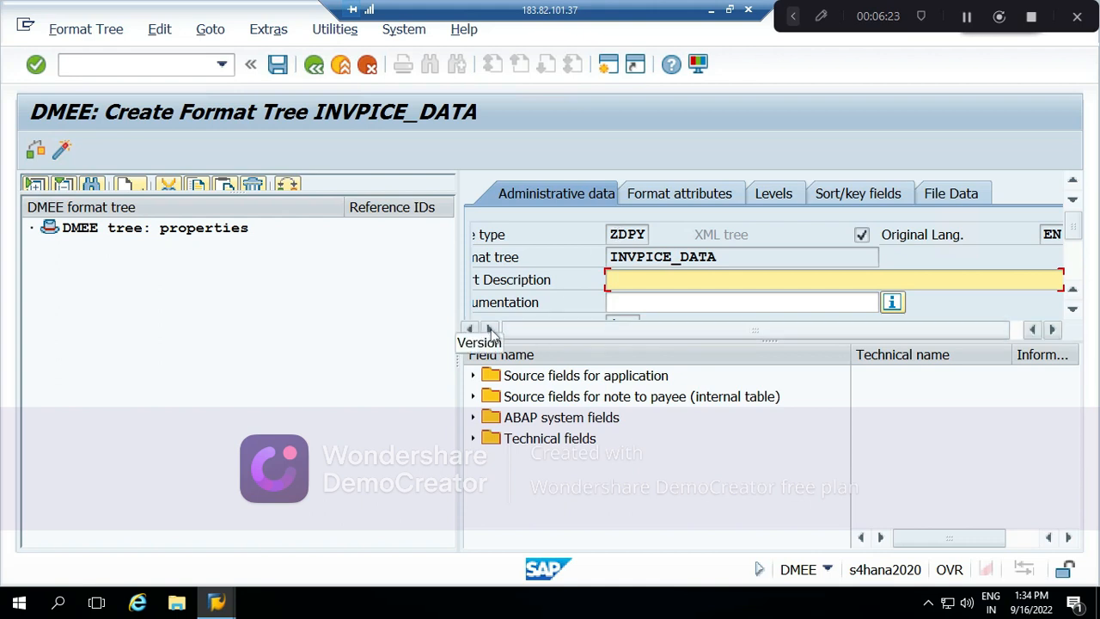
Step: Check the tree type and format tree name in the administrative data, and minimize the remote session to return to the PowerPoint presentation
left_click_drag(611, 234, 657, 234)
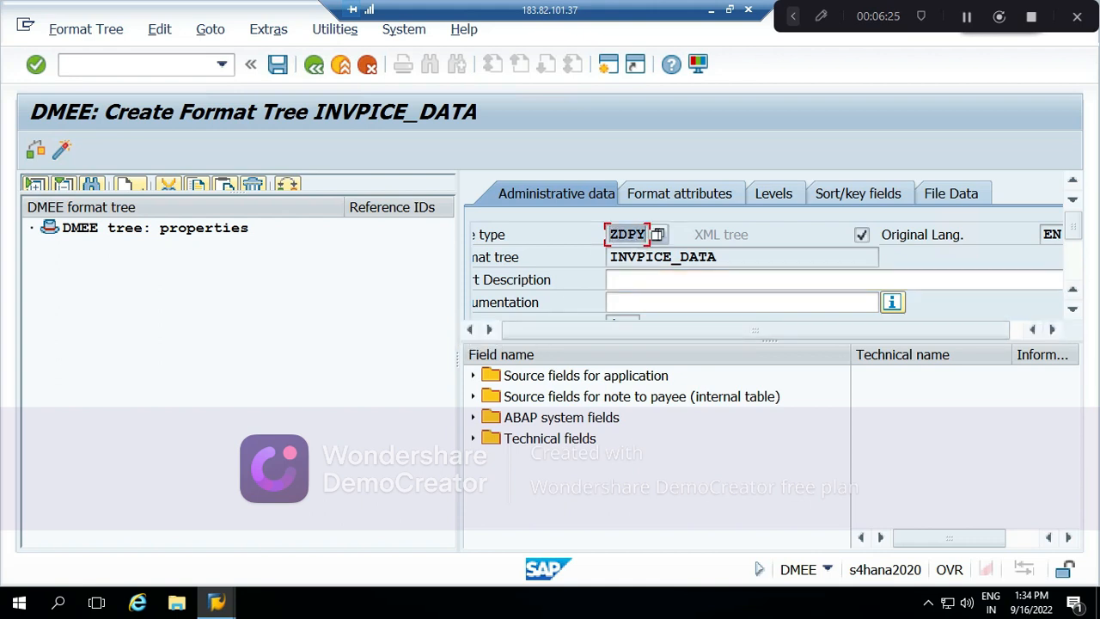
left_click_drag(730, 256, 604, 261)
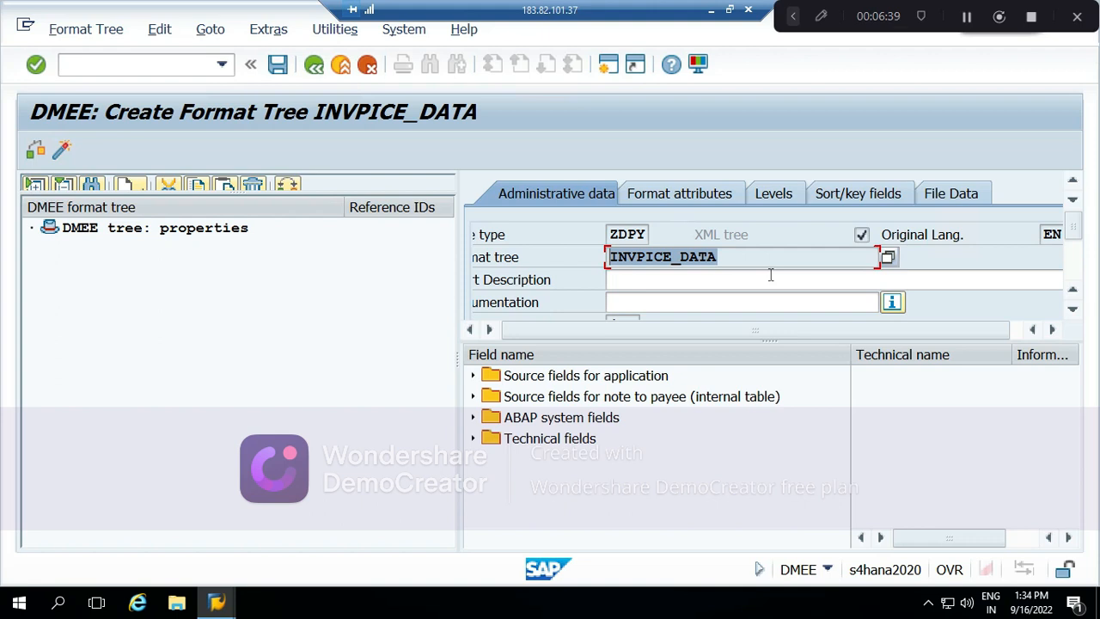
left_click(709, 12)
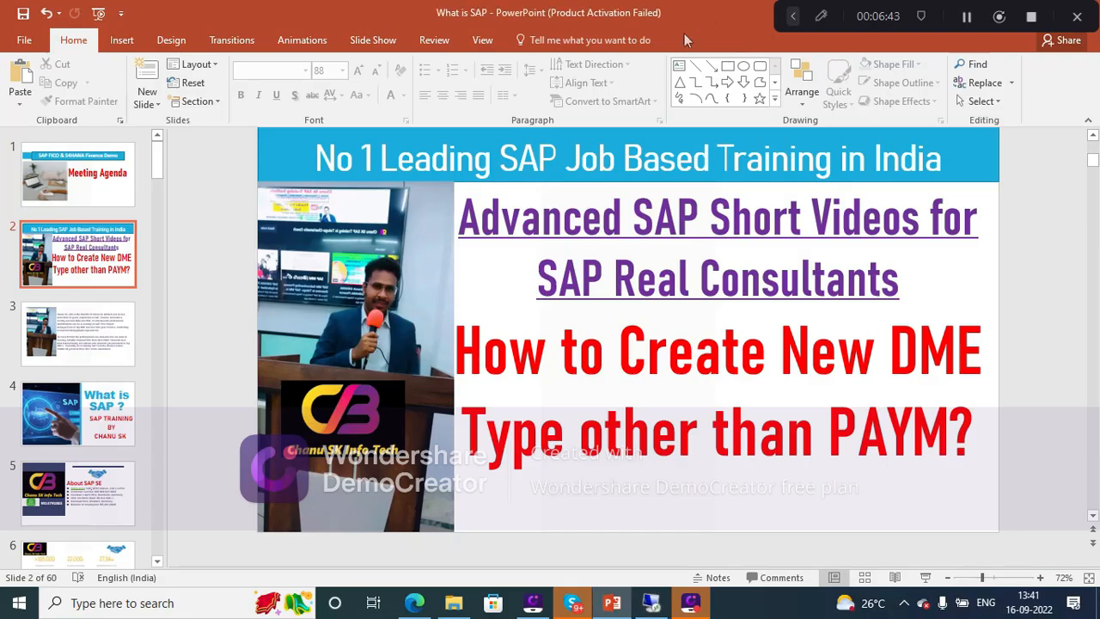